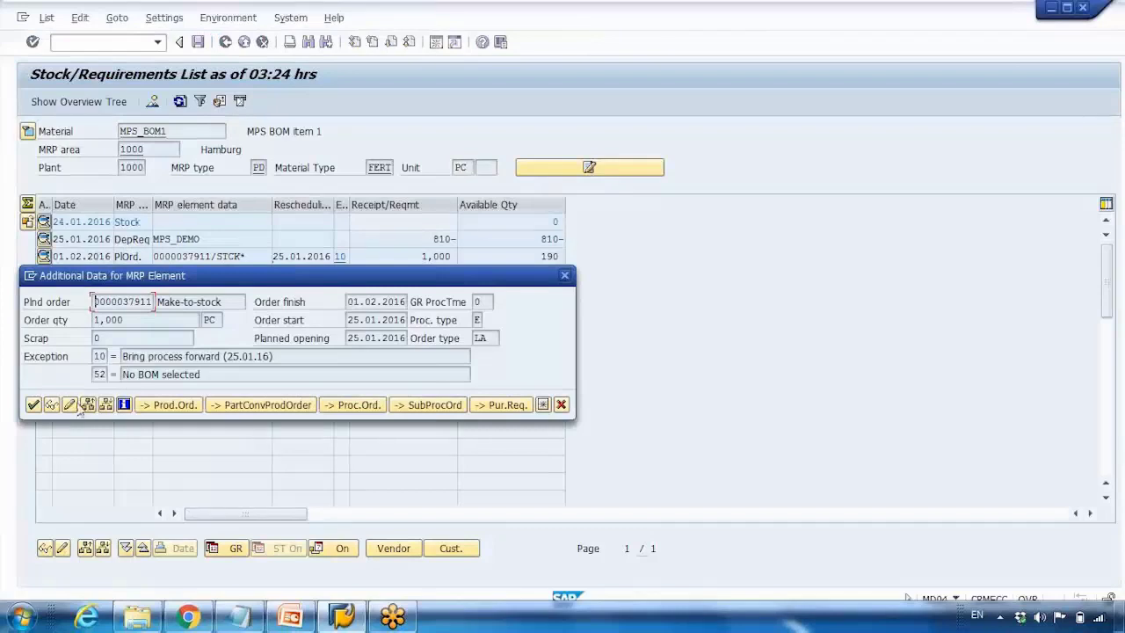
Step: Open planned order 37911 for change, firm it, and read the F1 help on firming
double_click(185, 299)
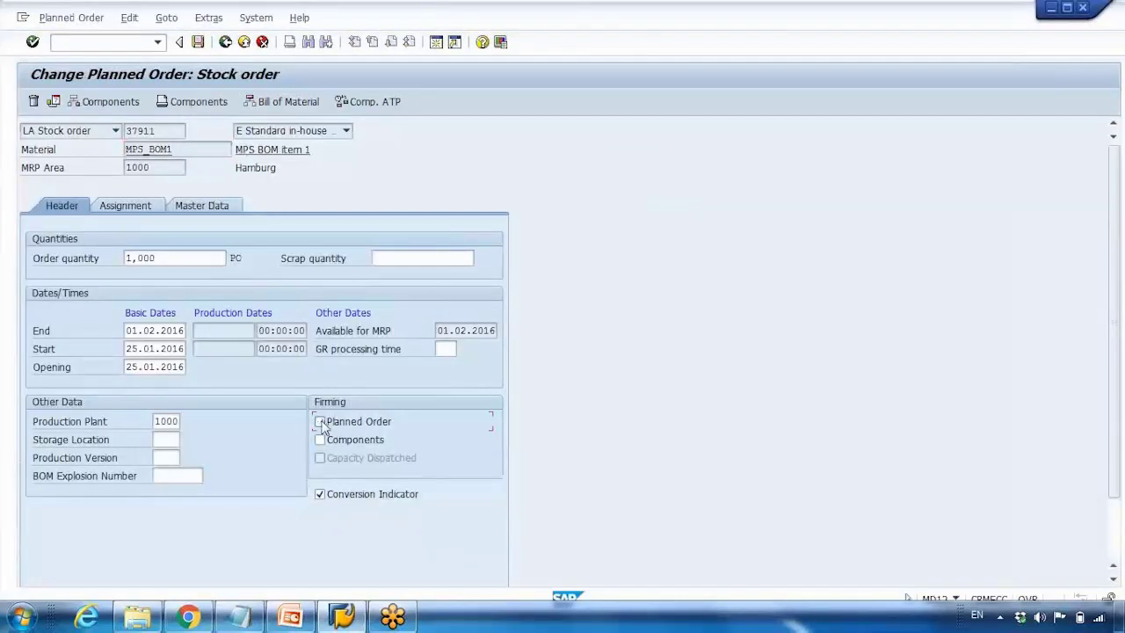
left_click(320, 423)
key("F1")
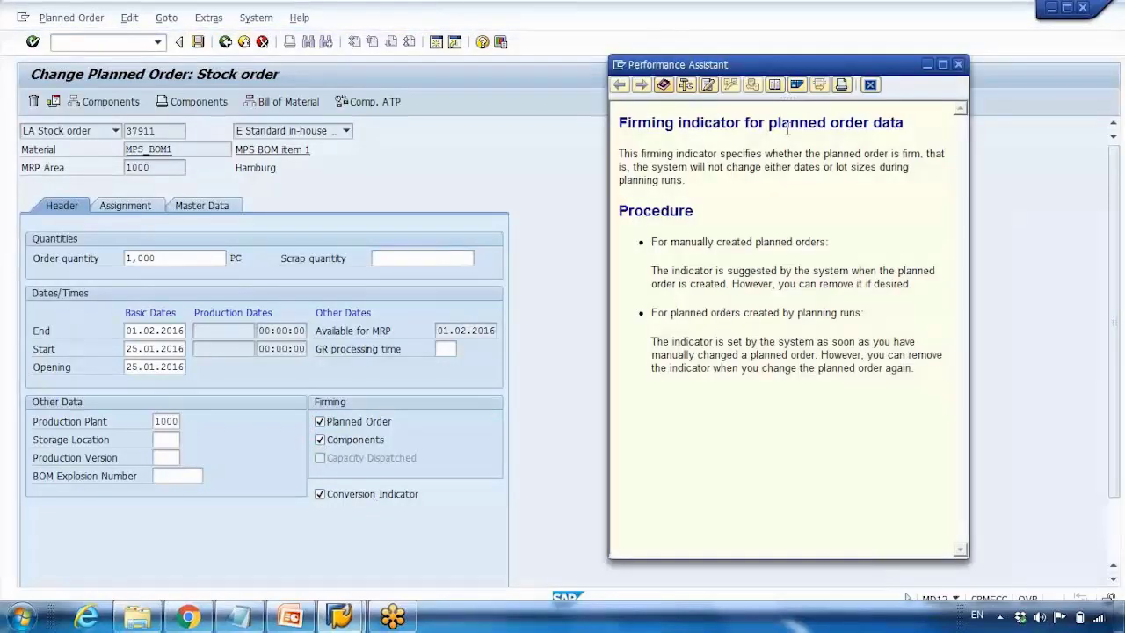
left_click_drag(764, 167, 829, 244)
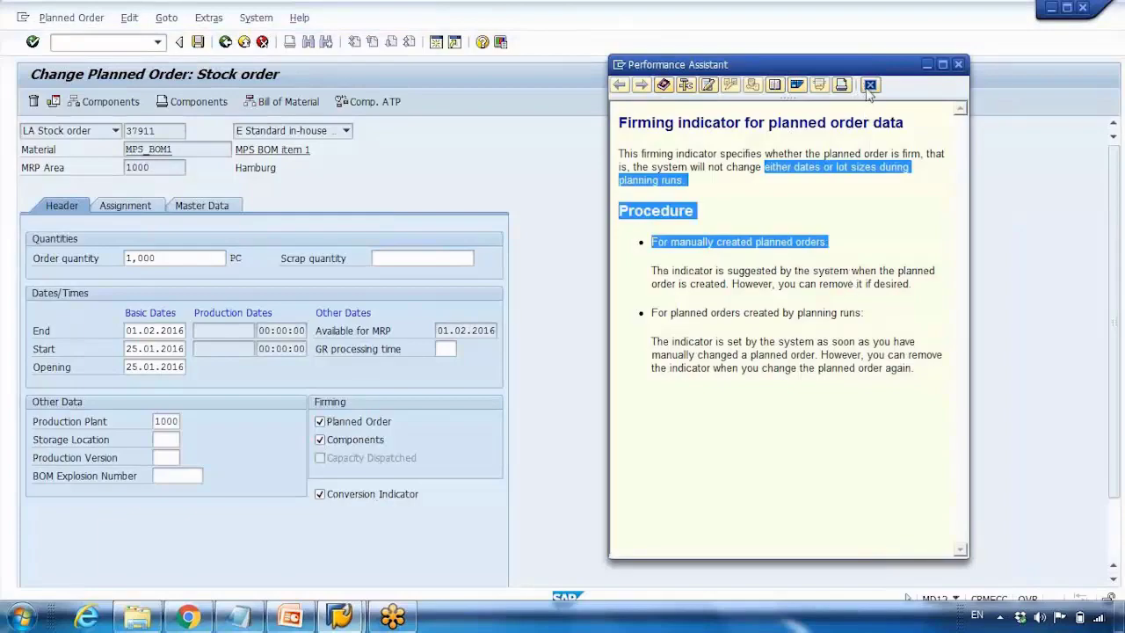
left_click(869, 86)
Step: Present the firming slide, underlining 'Planned order', 'Does not change header data' and 'Components', then end the show
key("alt+Tab")
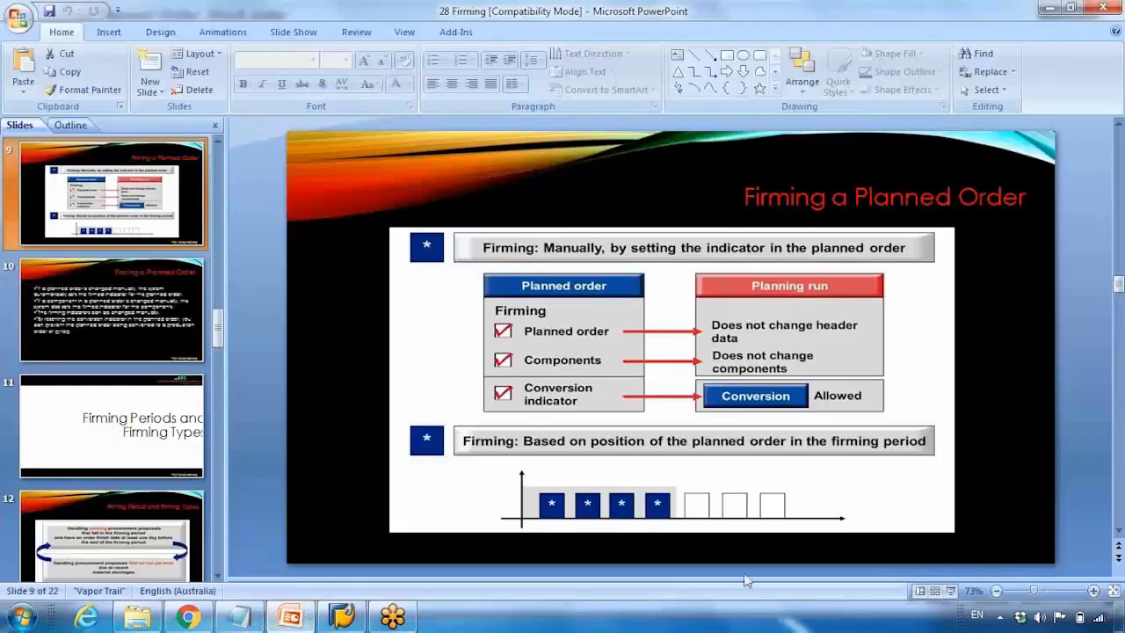
left_click(951, 590)
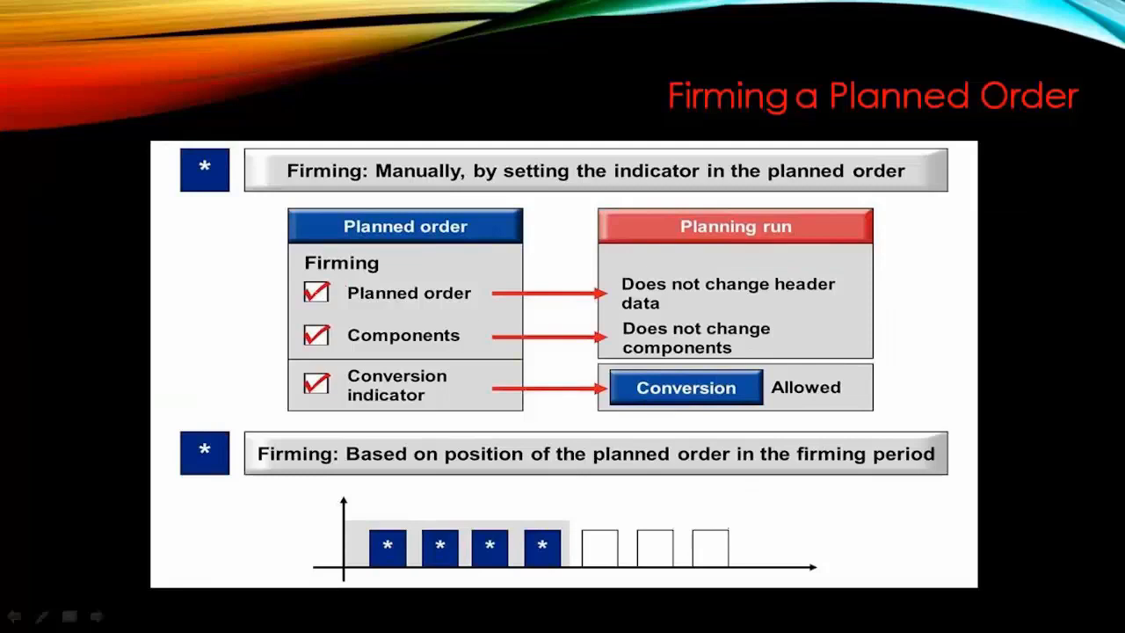
left_click_drag(347, 300, 474, 303)
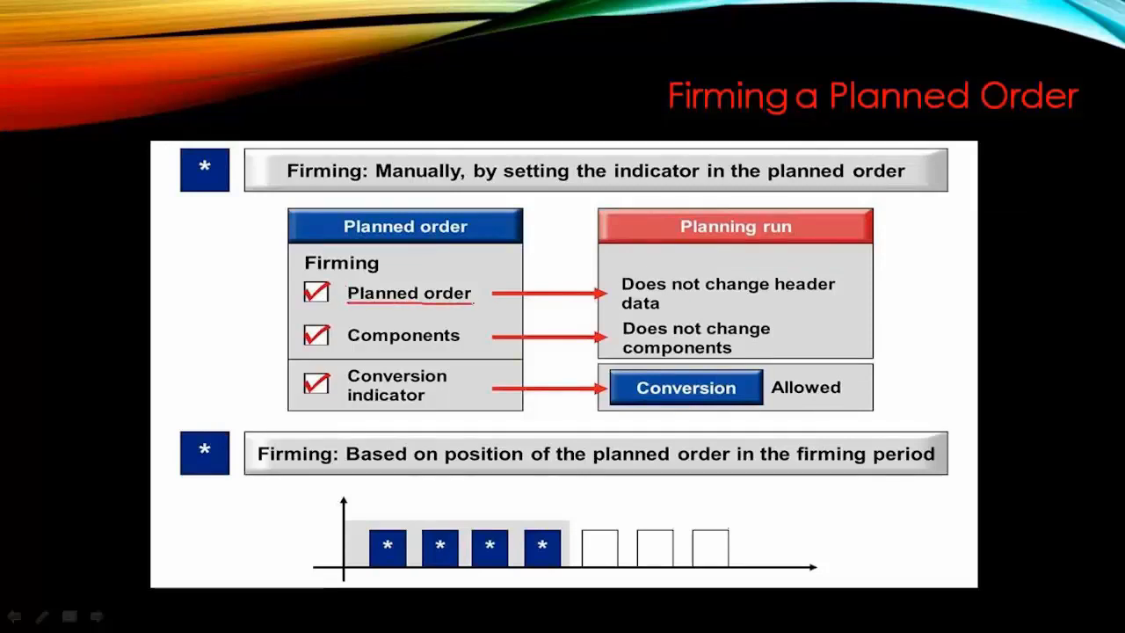
mouse_move(624, 299)
left_mouse_down()
mouse_move(788, 294)
mouse_move(671, 313)
left_mouse_up()
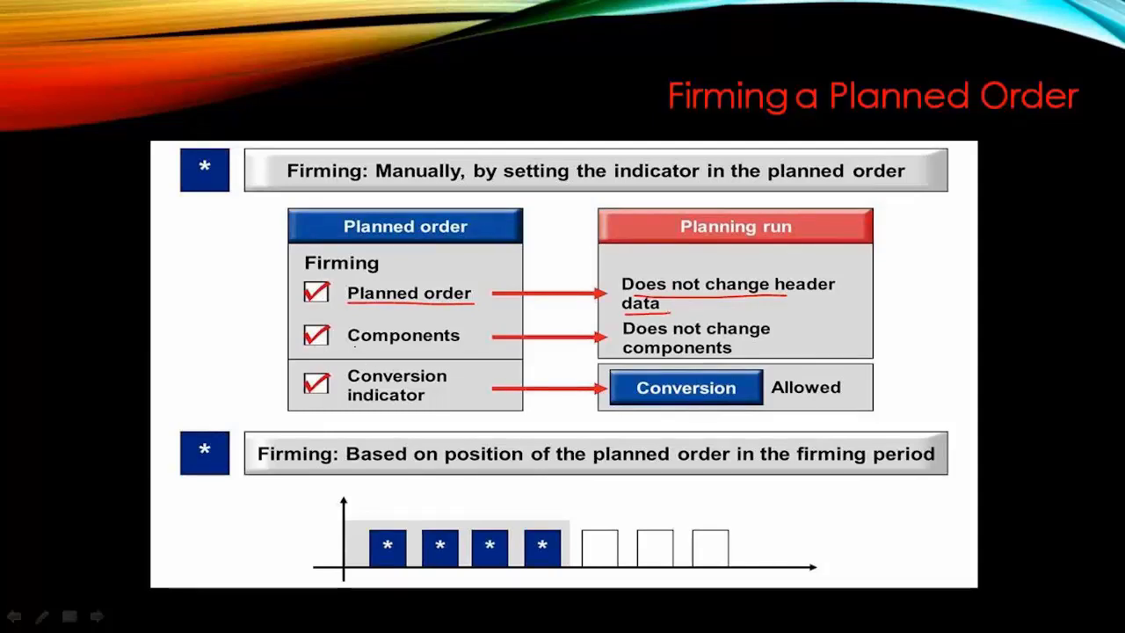
left_click_drag(354, 347, 473, 345)
key("Escape")
left_click(600, 349)
Step: Back in SAP, remove the firming from planned order 37911 and save it
left_click(341, 616)
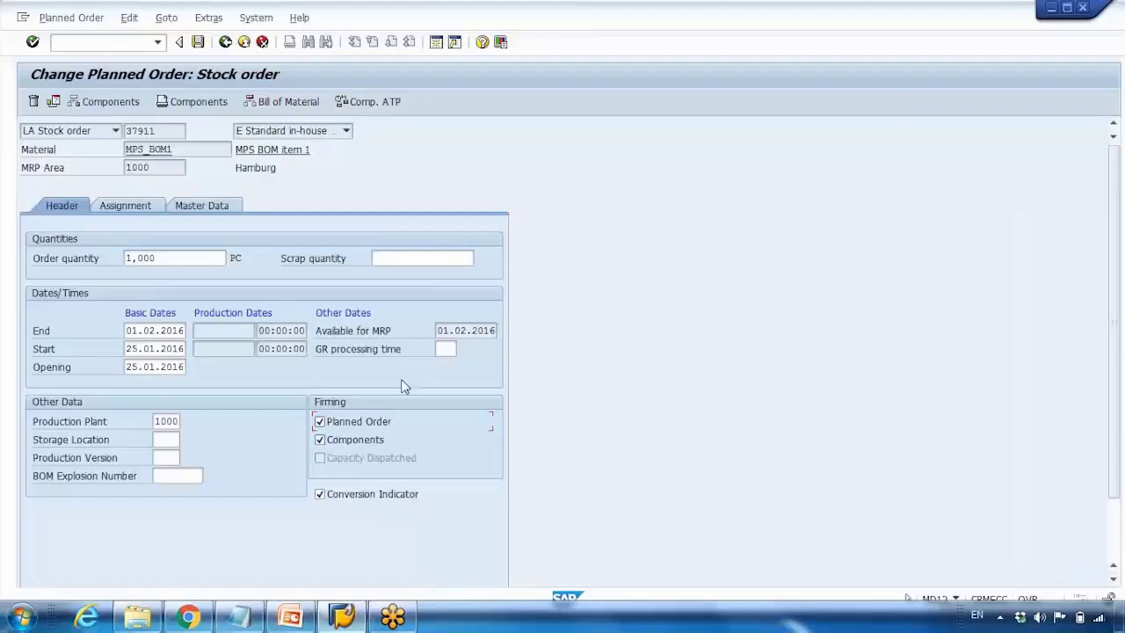
left_click(321, 440)
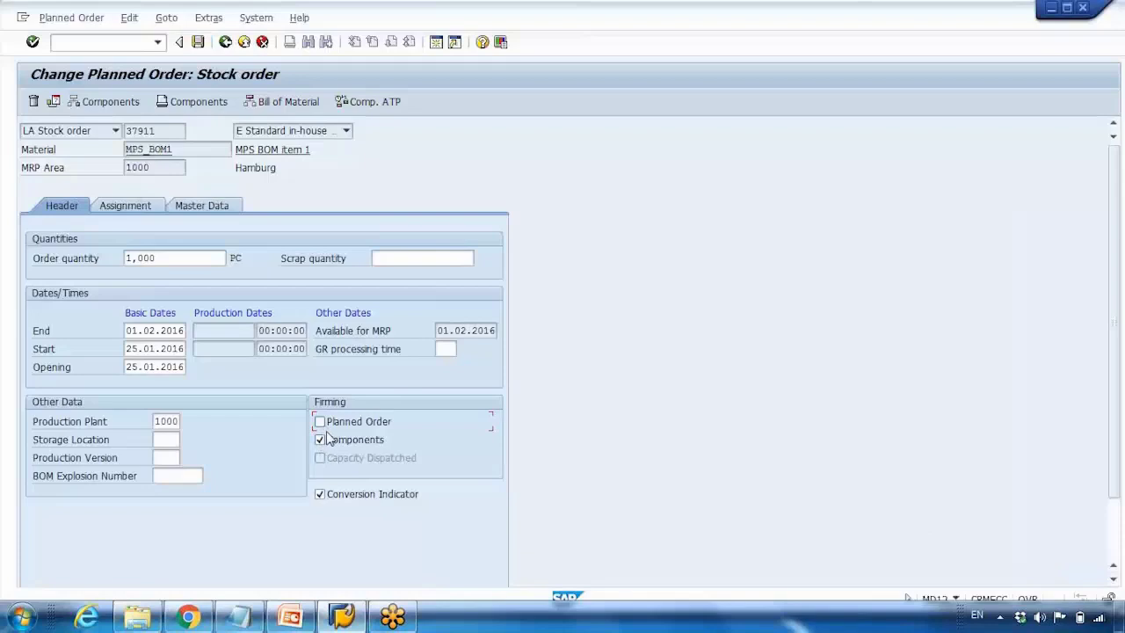
left_click(198, 42)
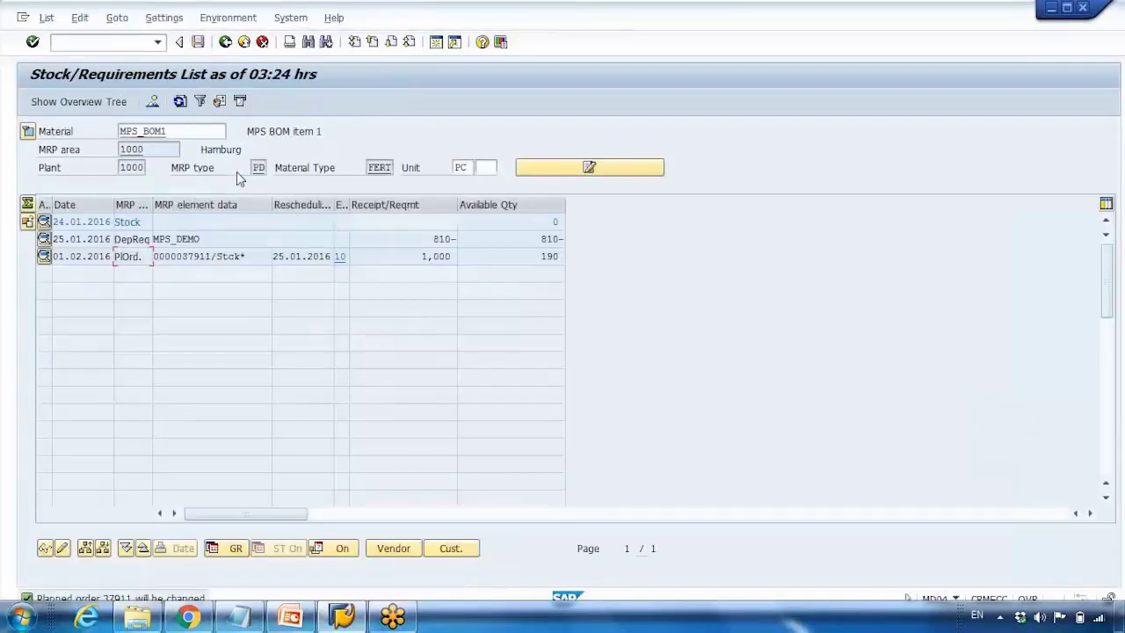
Step: Refresh the stock/requirements list and reopen order 37911, now with exception 30, for change
left_click(179, 101)
double_click(127, 257)
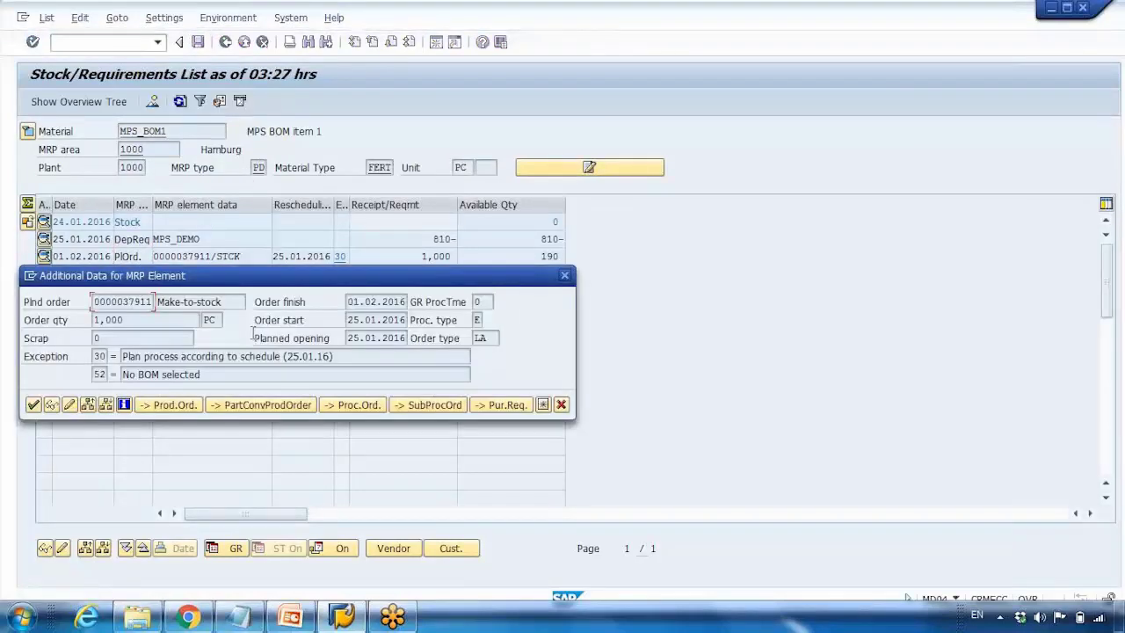
left_click(70, 404)
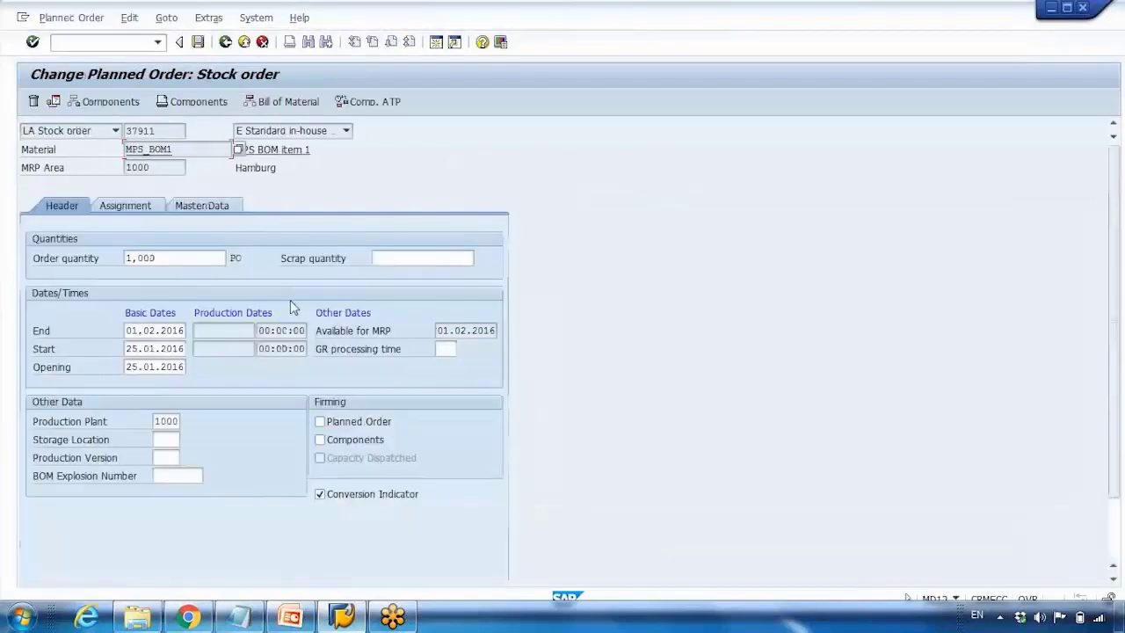
Step: Toggle the Planned Order firming on and off, and try determining components from the bill of material
left_click(320, 422)
left_click(320, 422)
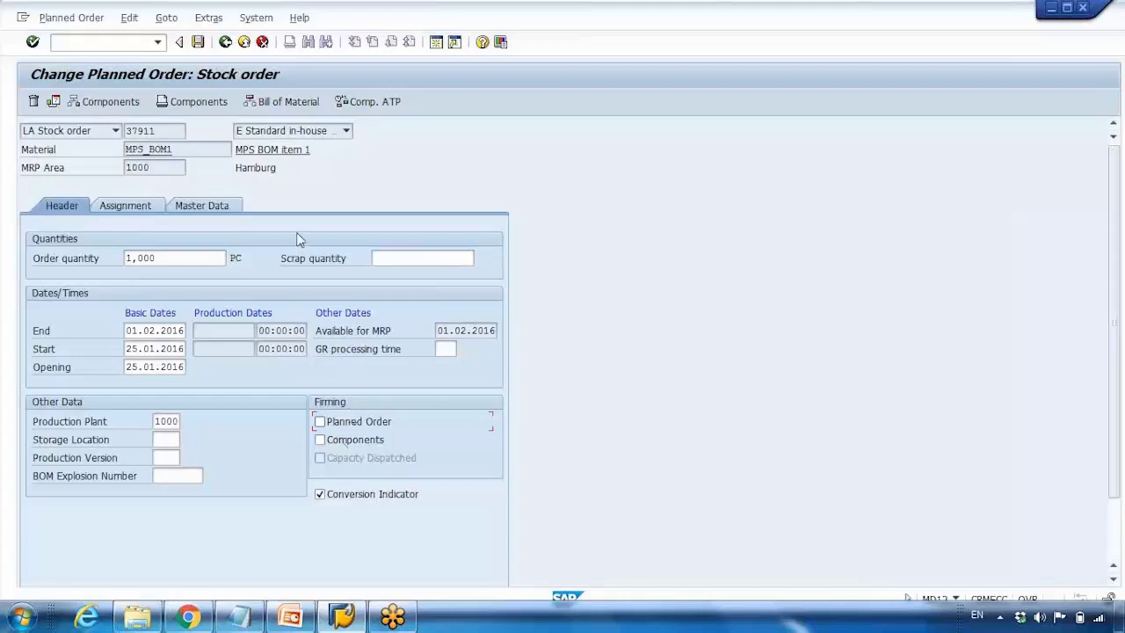
left_click(275, 103)
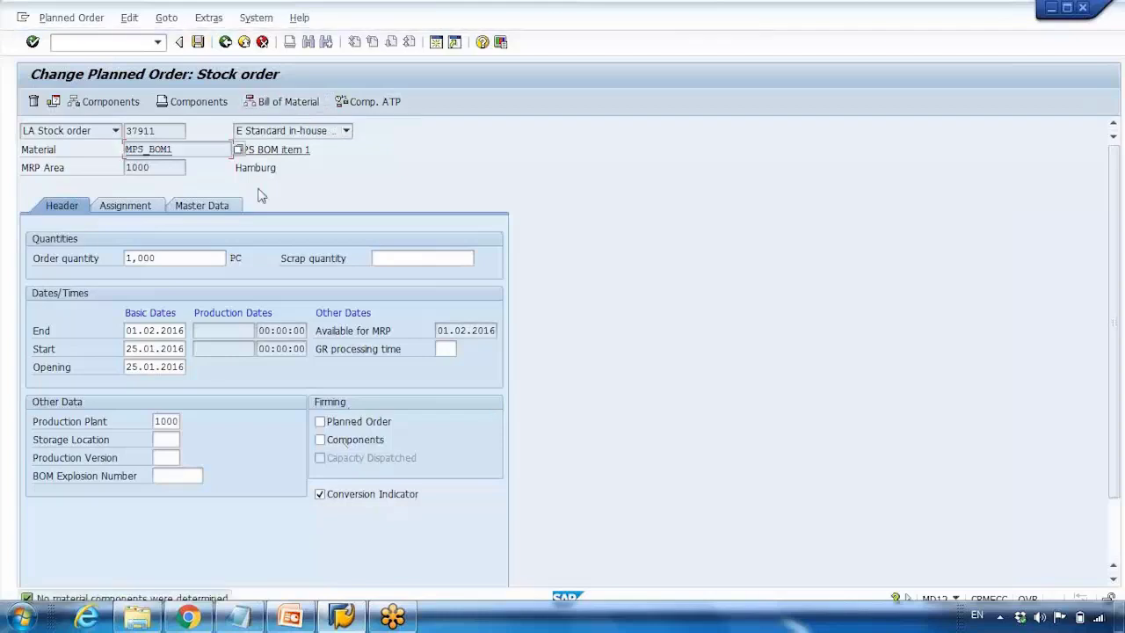
Step: Check the order's master data and components, then leave the order without saving and select the material entry
left_click(215, 208)
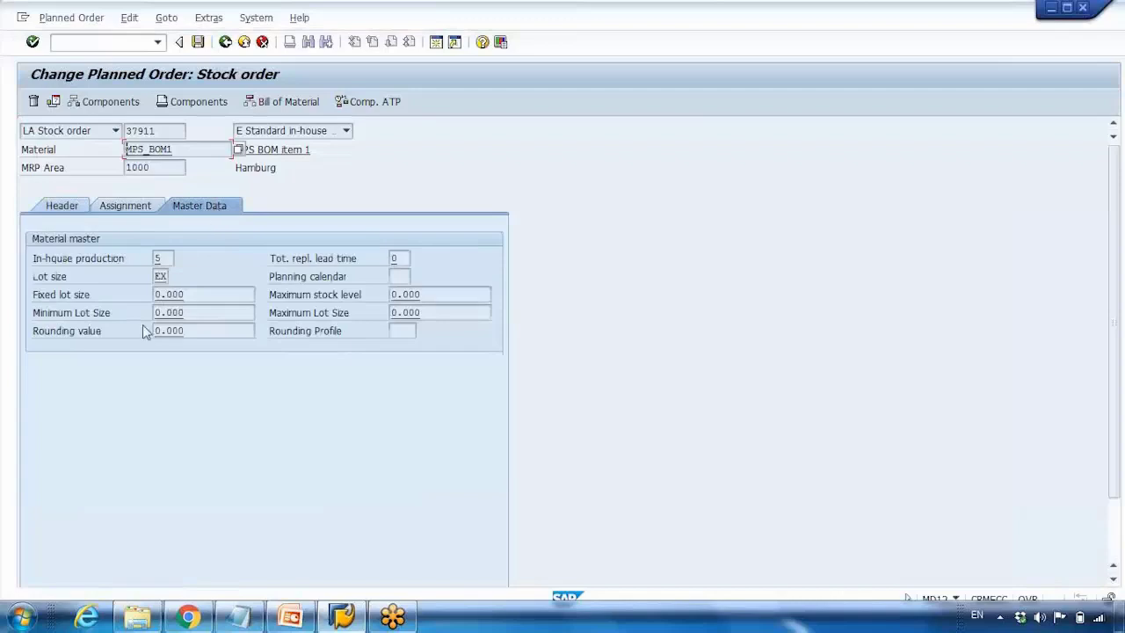
left_click(105, 107)
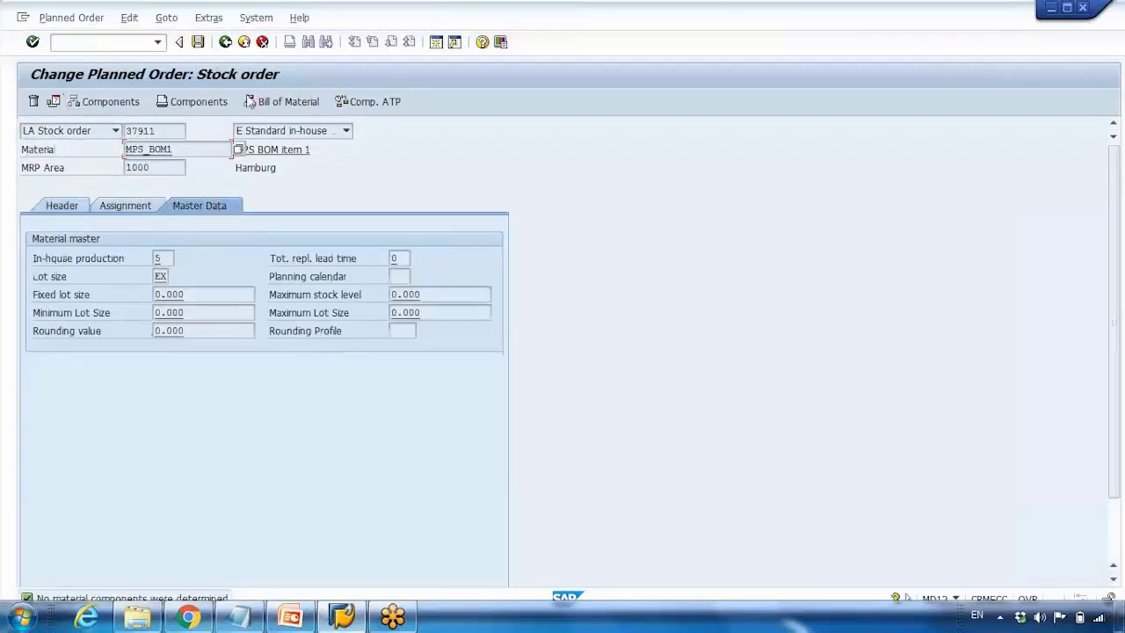
left_click(226, 43)
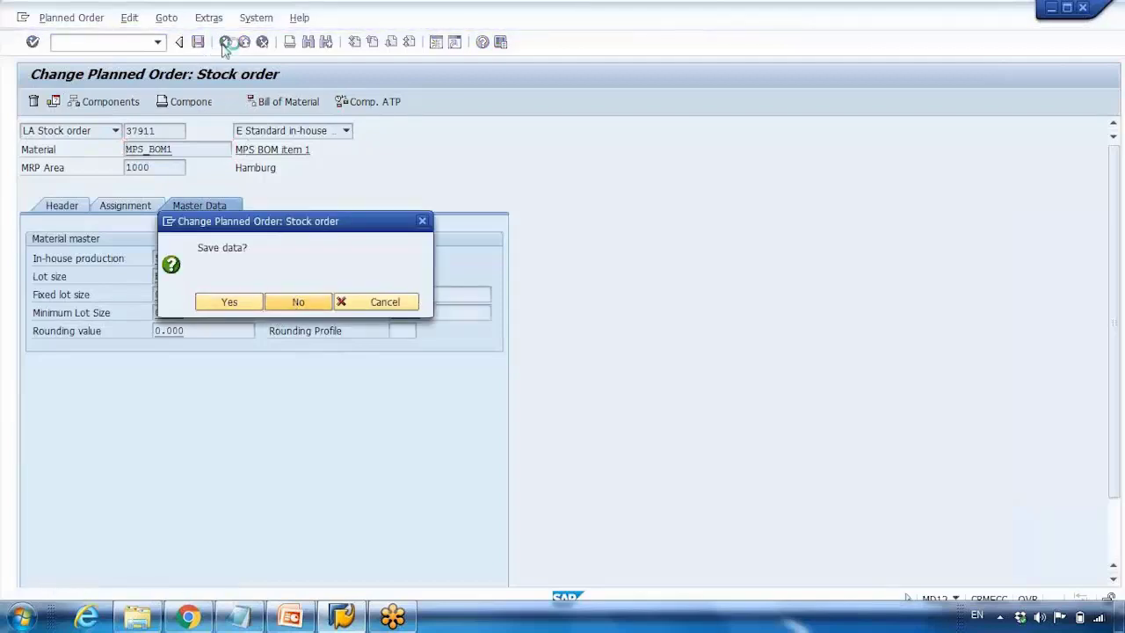
double_click(187, 130)
Step: Load MPS_DEMO in MD04 and open planned order 37910 for change
key("Delete")
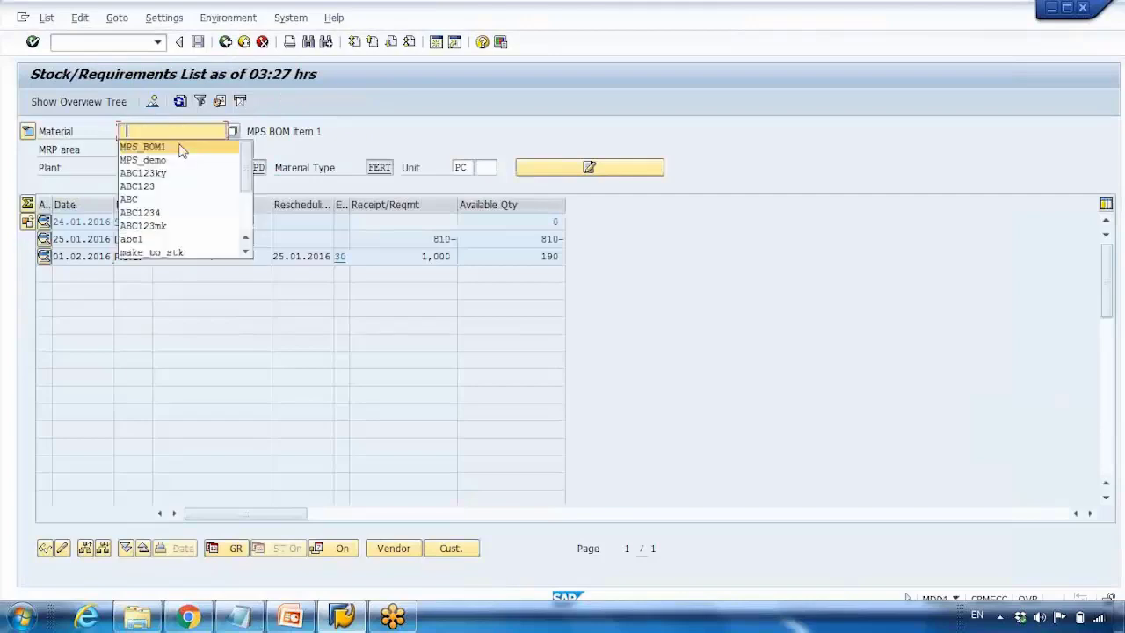
left_click(176, 160)
key("Return")
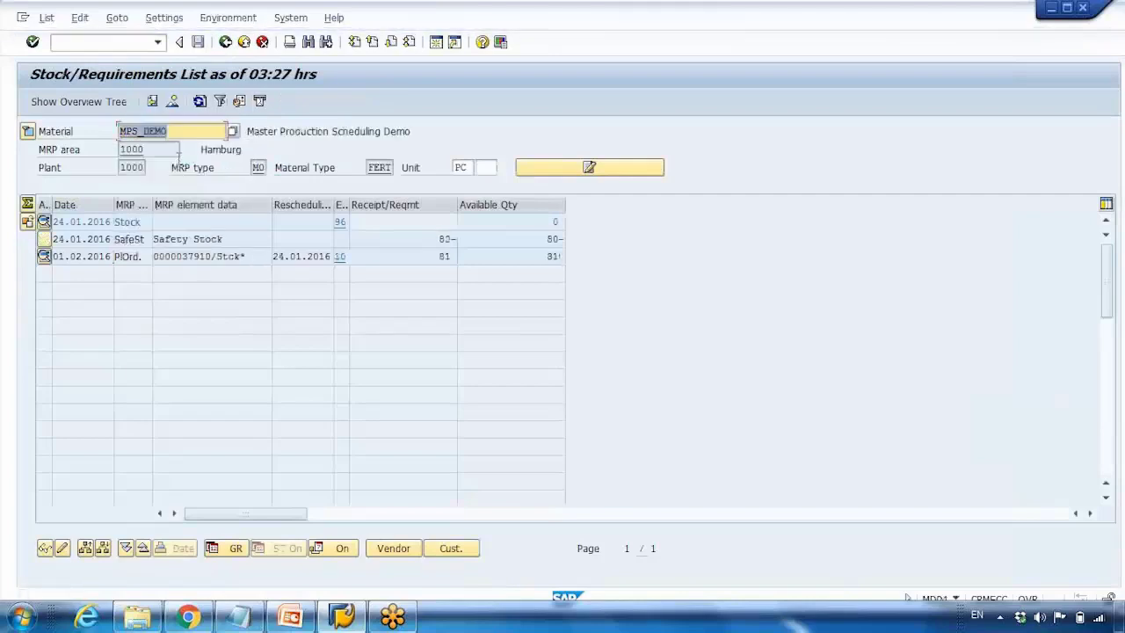
double_click(88, 256)
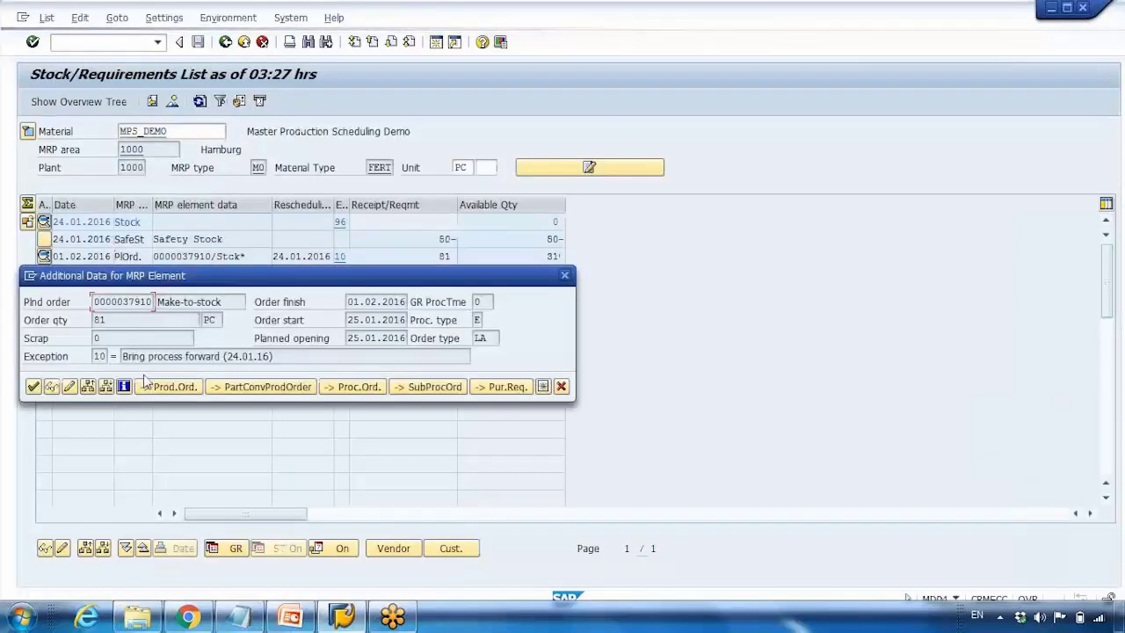
left_click(71, 386)
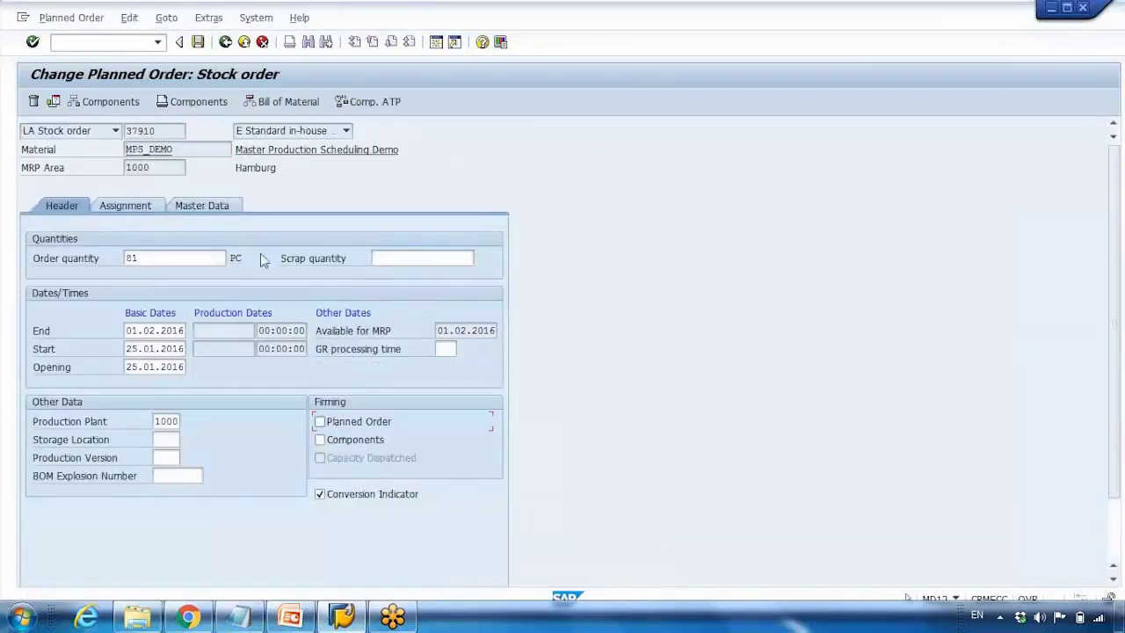
Step: Save order 37910, refresh the list, and reopen the 81 PC order in change mode
left_click(198, 42)
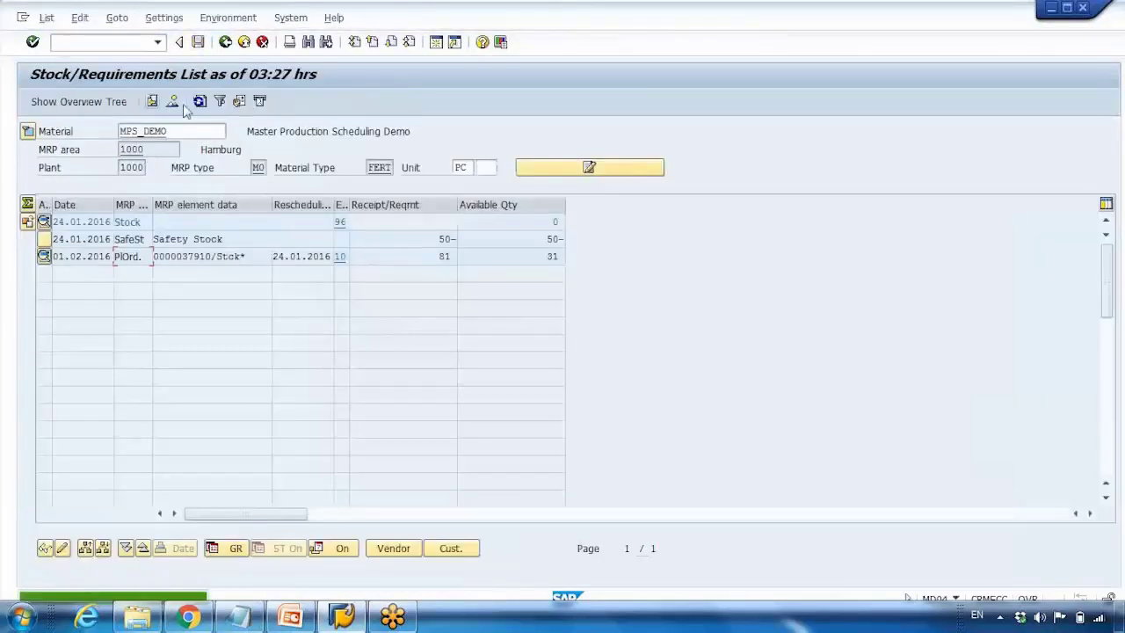
left_click(199, 101)
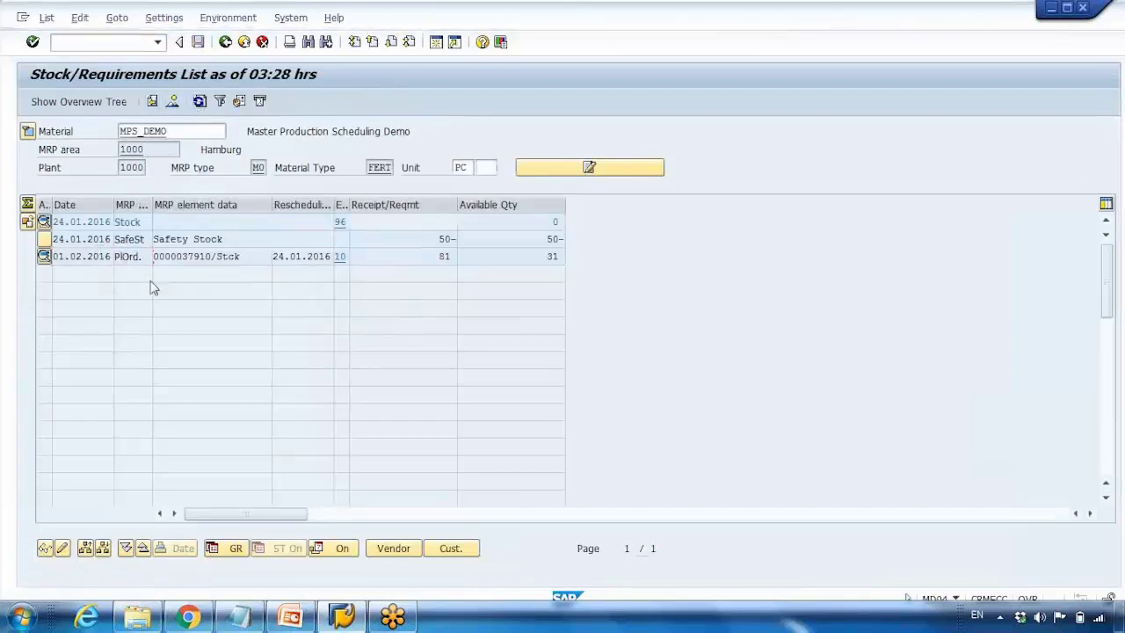
double_click(151, 284)
key("F6")
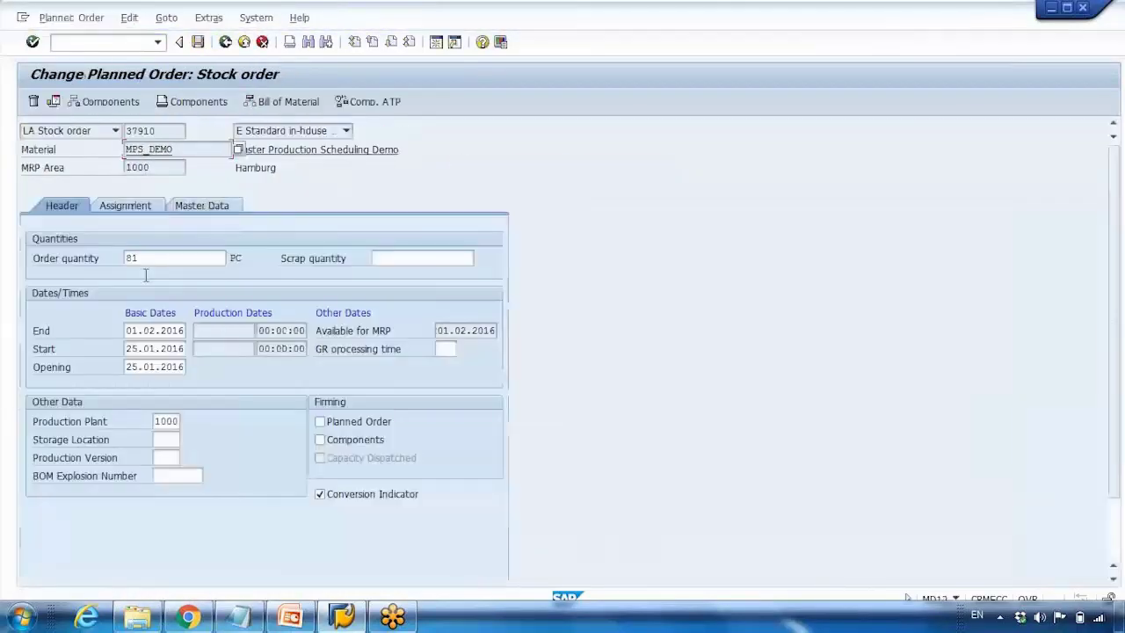
left_click(322, 443)
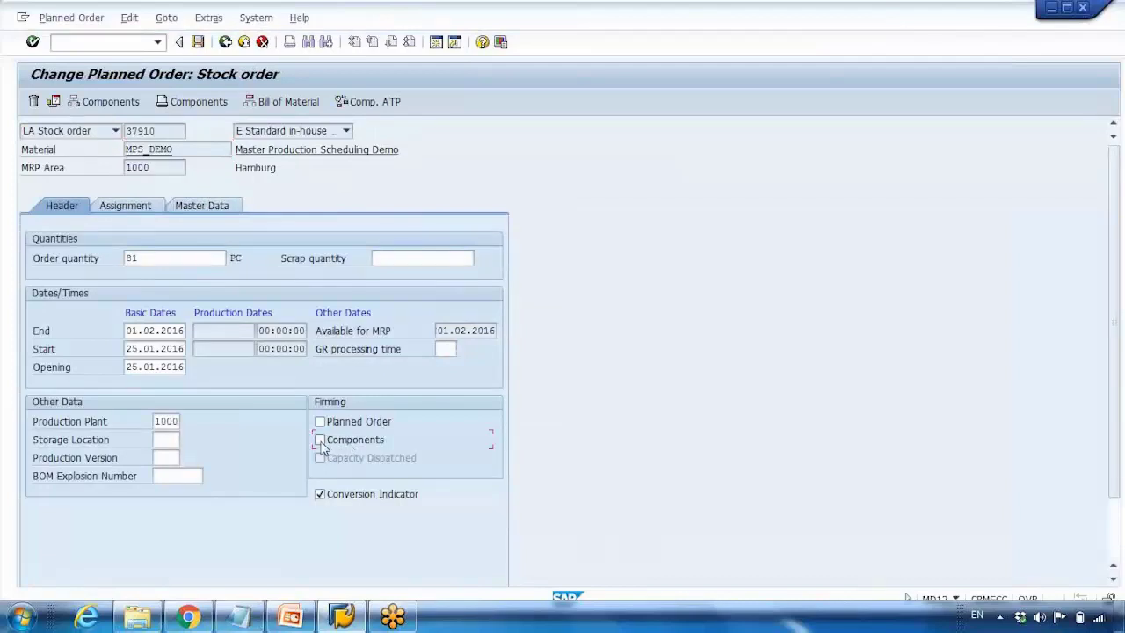
Step: Change component MPS_BOM1's requirement quantity from 810 to 909 and return to the order header
left_click(275, 103)
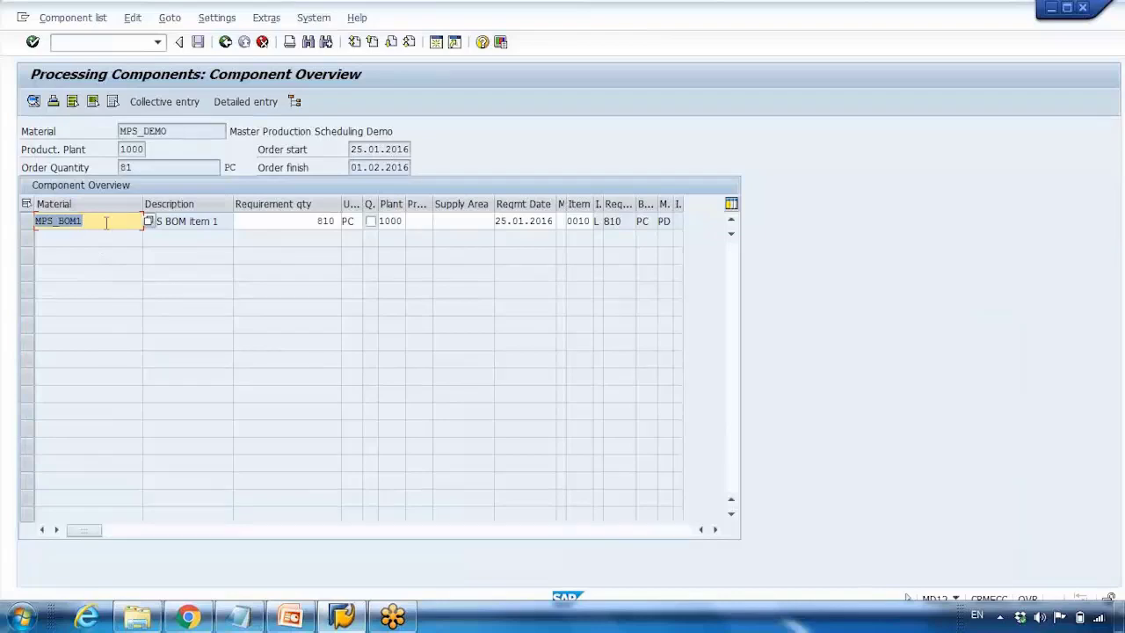
left_click_drag(276, 221, 347, 222)
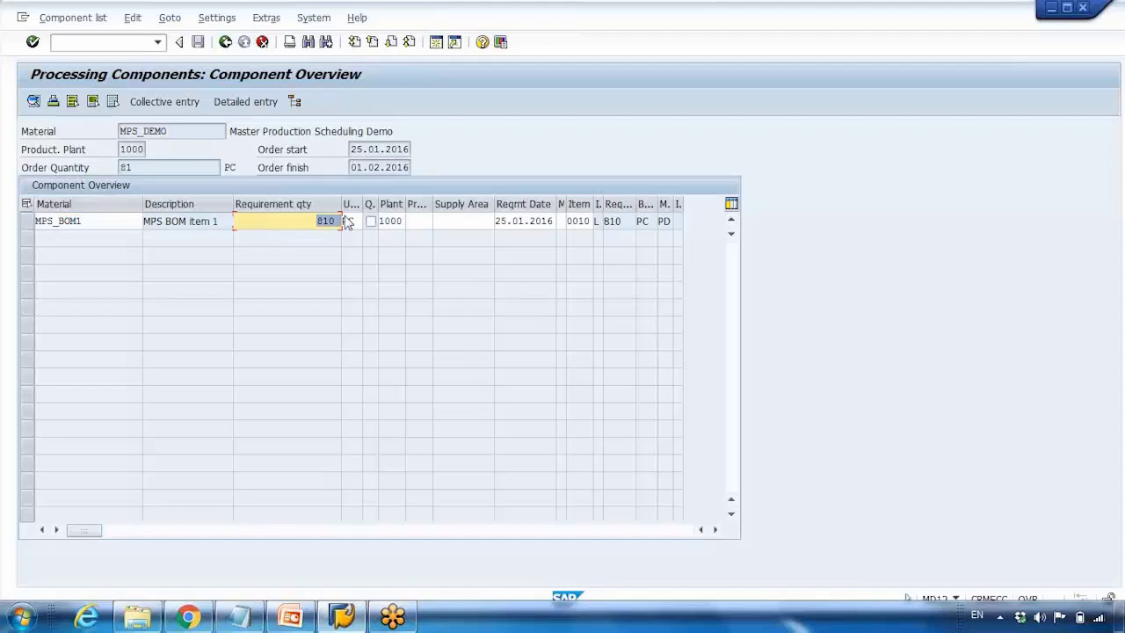
left_click(305, 218)
double_click(332, 221)
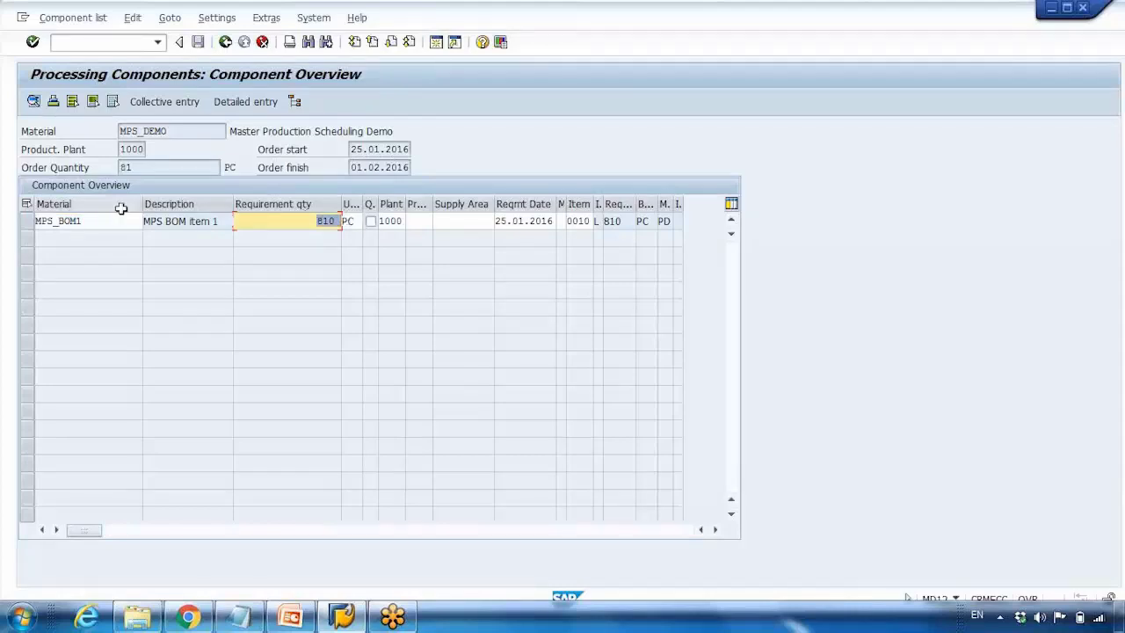
double_click(94, 222)
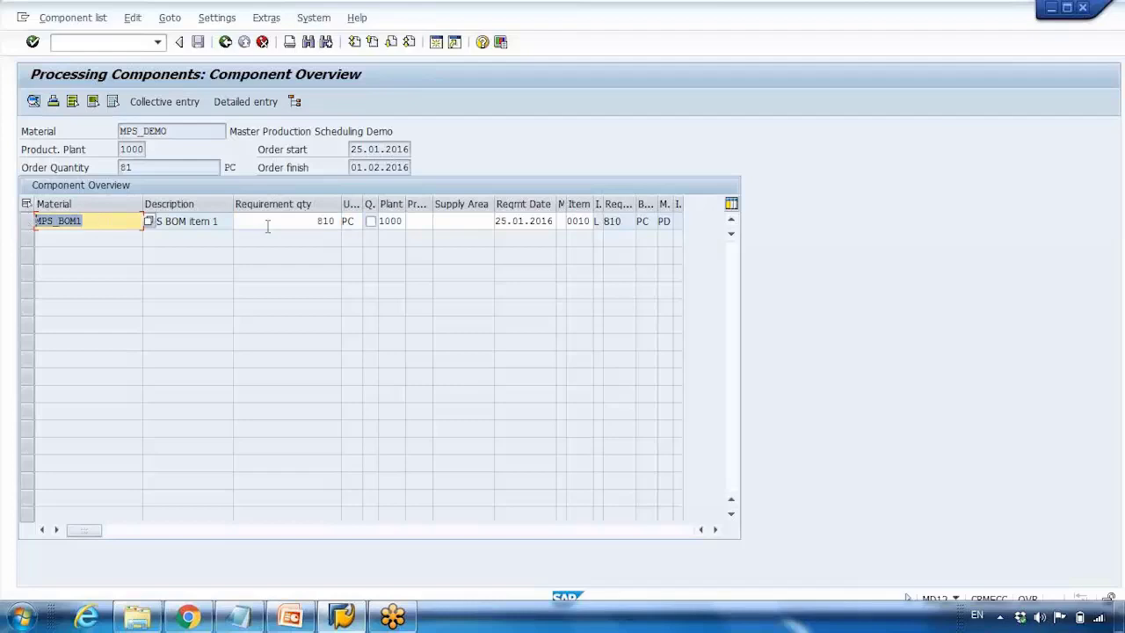
double_click(305, 222)
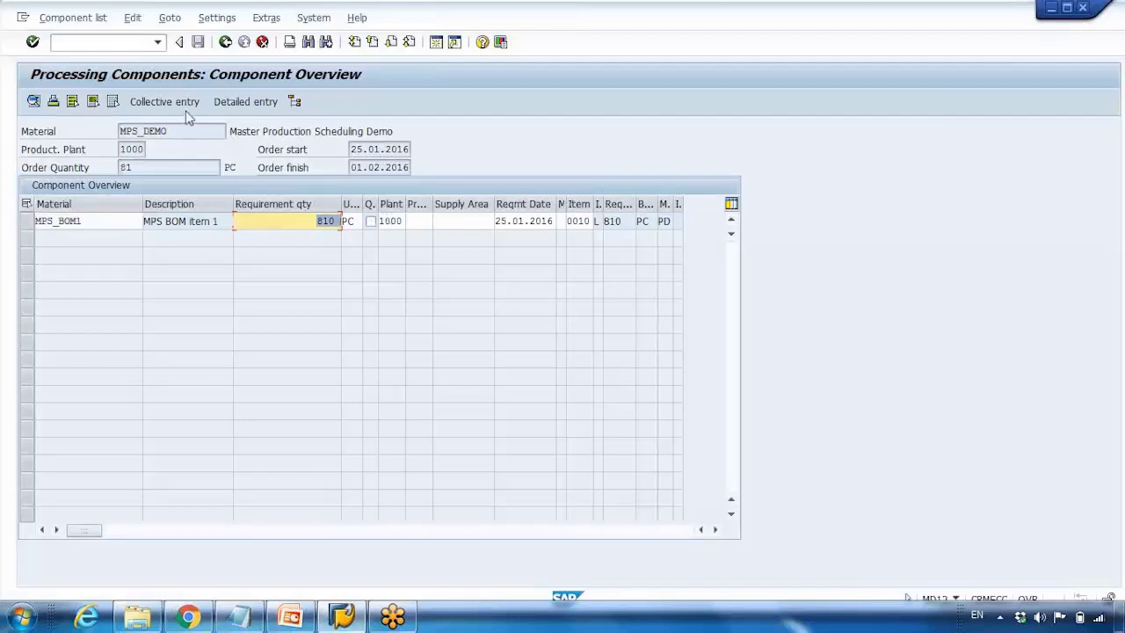
type("909")
key("Return")
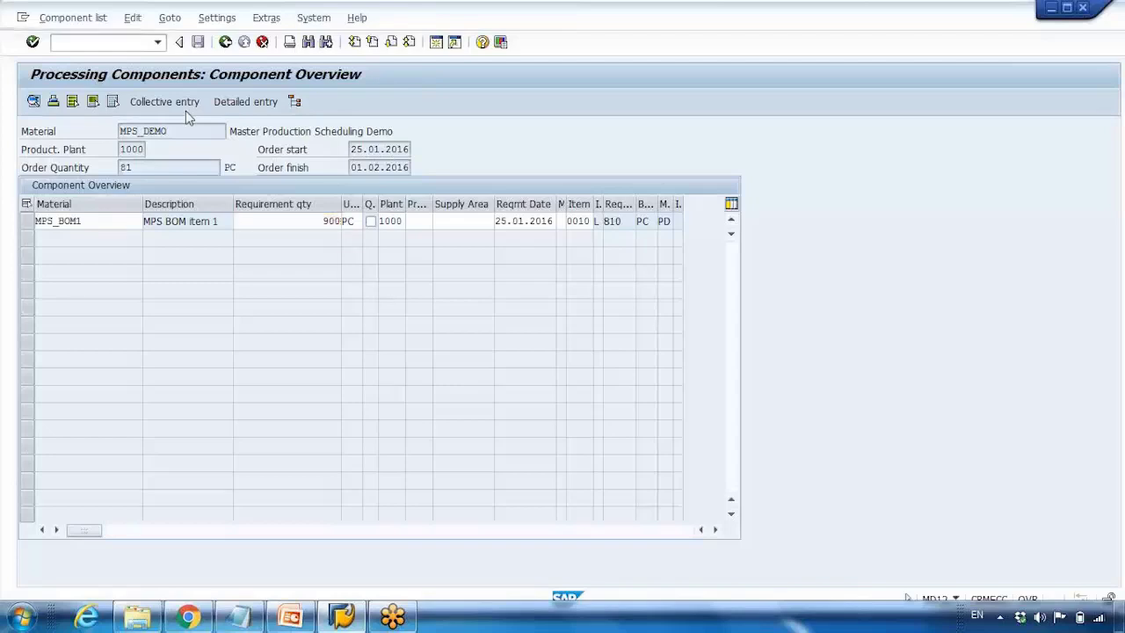
left_click(220, 49)
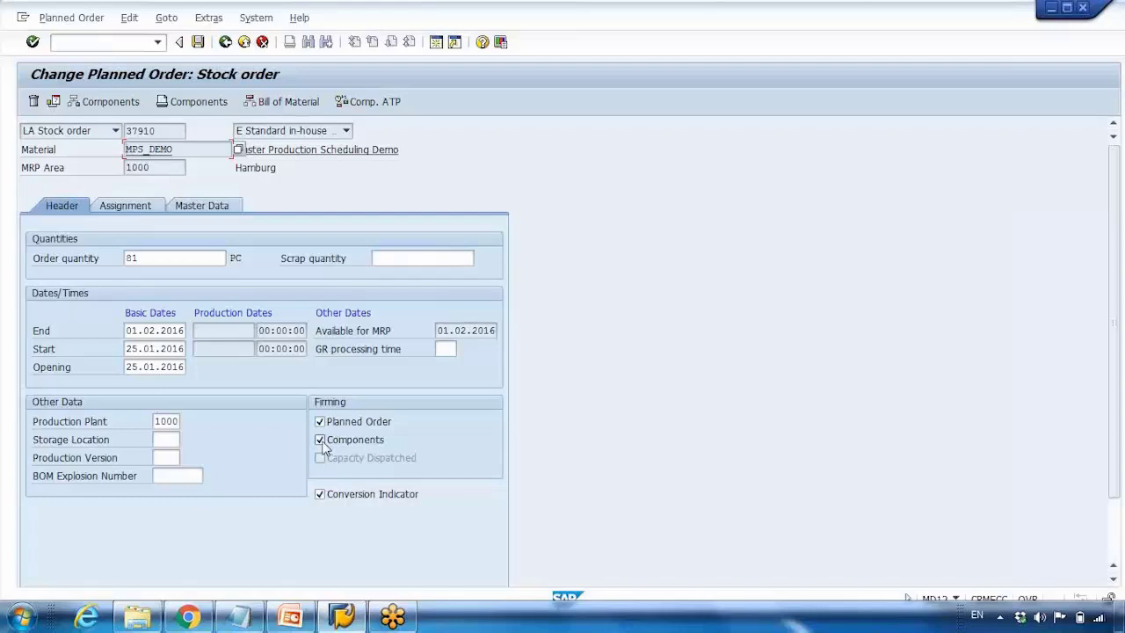
Step: Correct MPS_BOM1's requirement quantity to 900 and tick the Components firming indicator on order 37910
left_click(320, 440)
left_click(279, 101)
left_click_drag(281, 221, 369, 225)
type("900")
key("Return")
left_click_drag(297, 222, 345, 220)
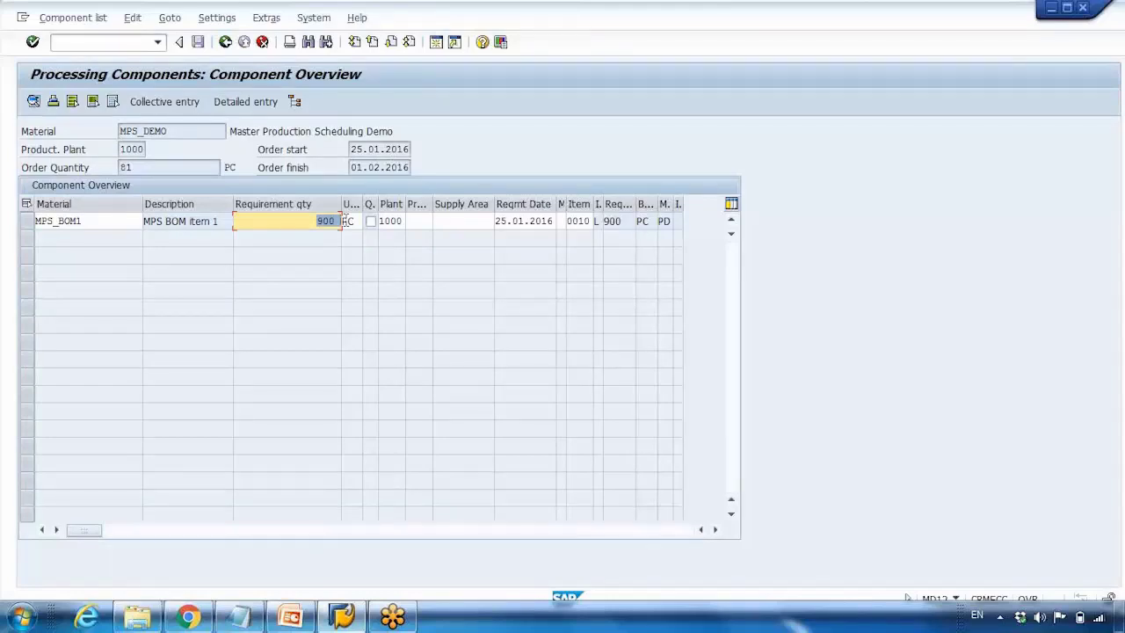
left_click(225, 41)
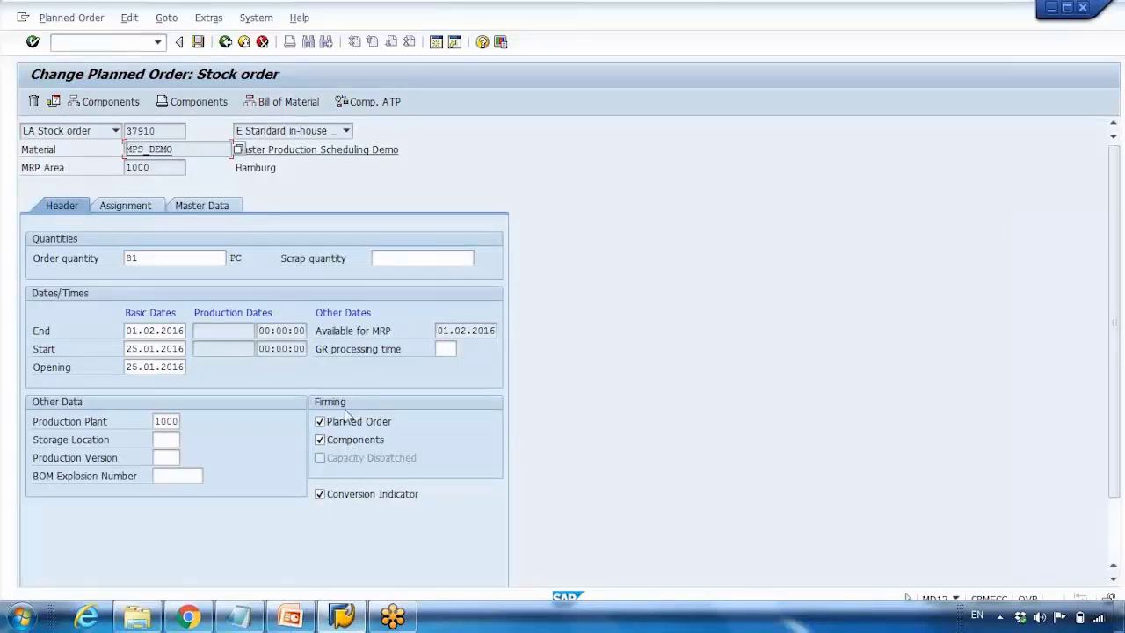
left_click(321, 440)
Step: Save order 37910, show the Firming a Planned Order slide full-screen, then return to SAP
left_click(198, 42)
left_click(290, 618)
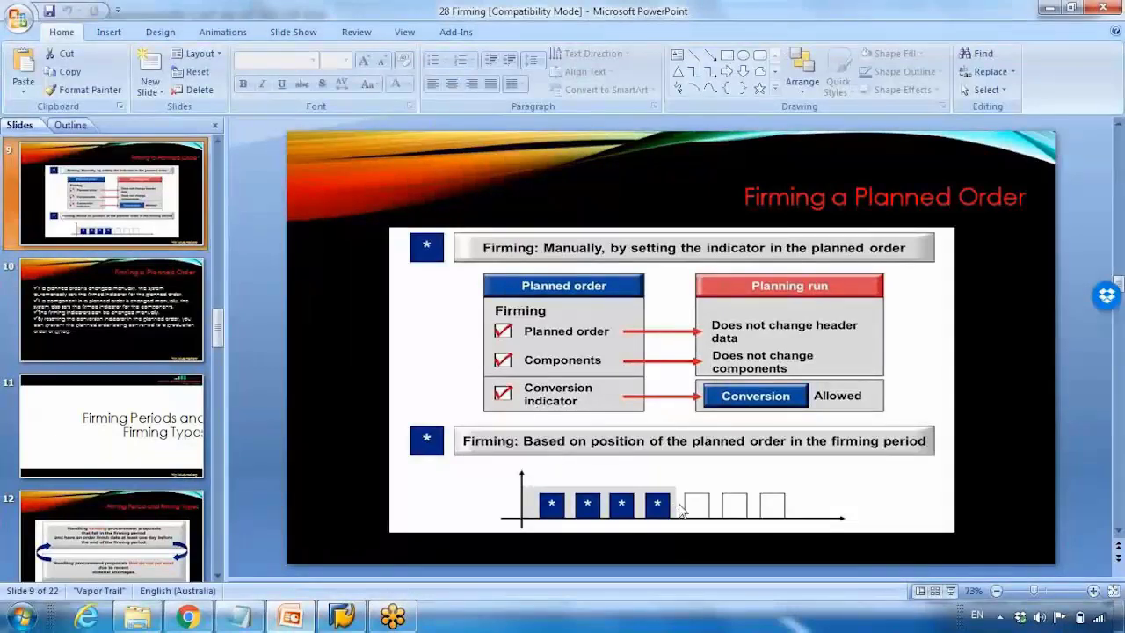
left_click(949, 591)
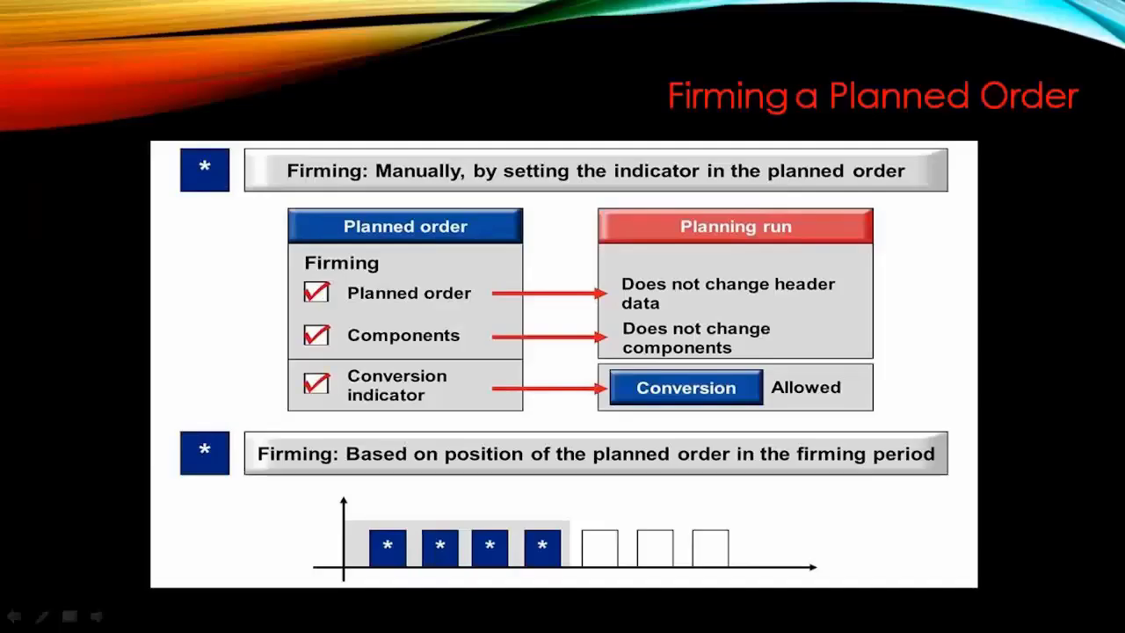
key("Escape")
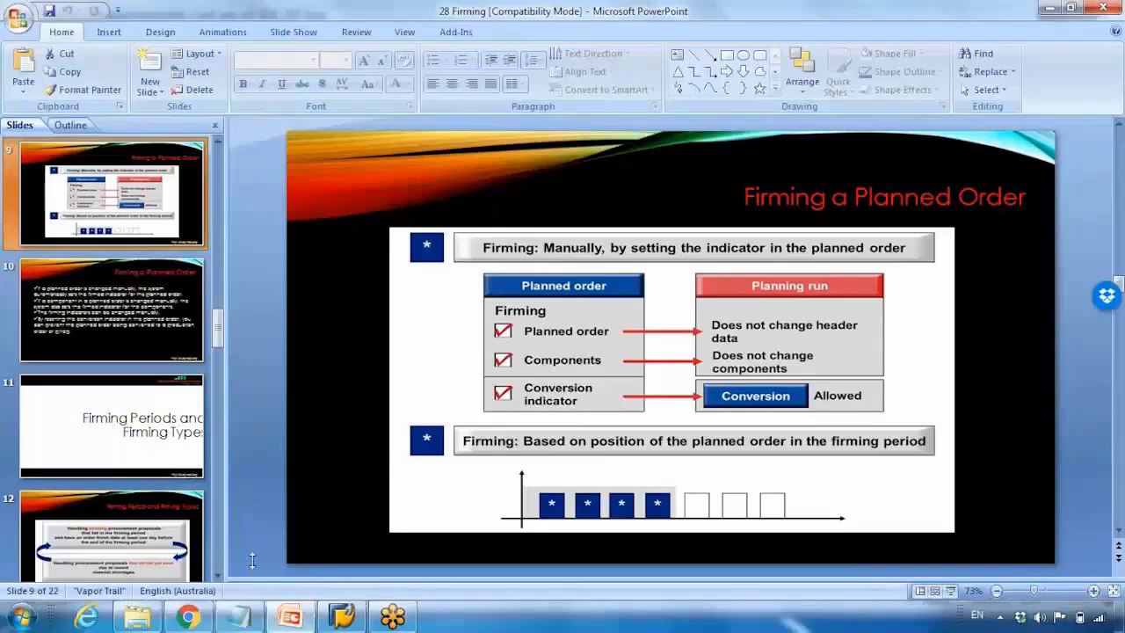
left_click(290, 618)
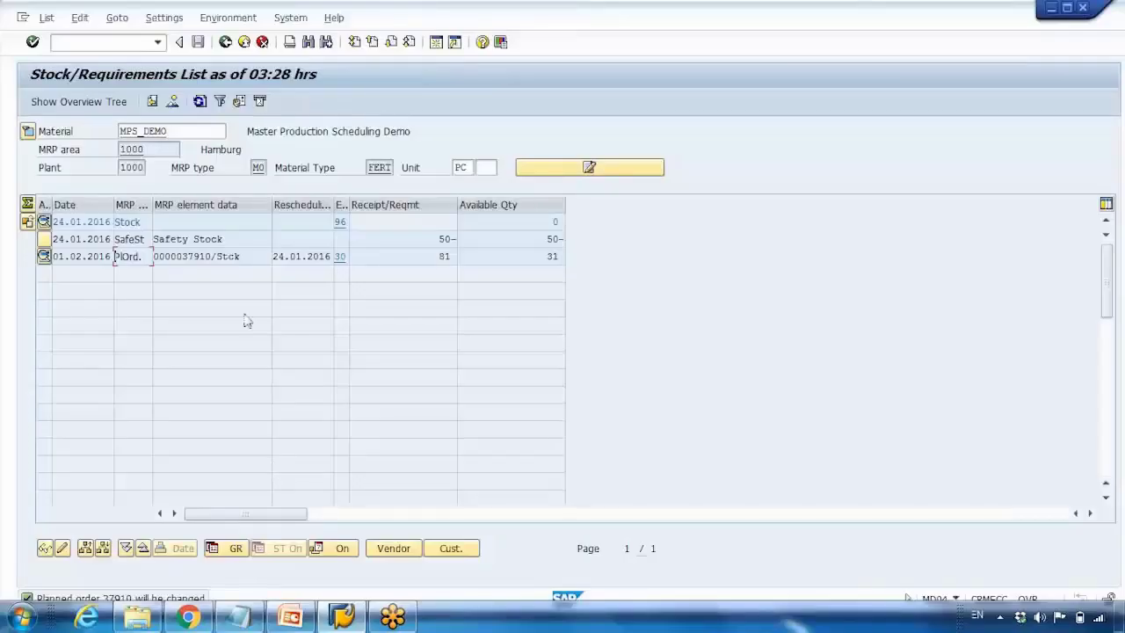
Step: Open order 37910 for change, clear its Conversion Indicator, and save it
double_click(124, 260)
left_click(77, 389)
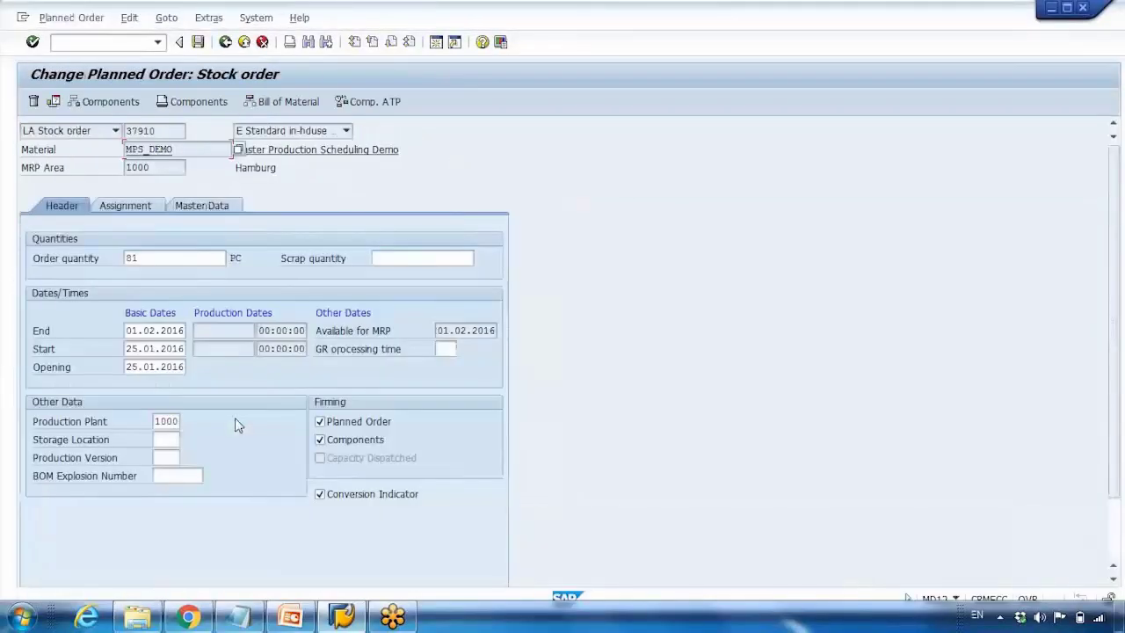
left_click(320, 495)
left_click(320, 495)
left_click(320, 494)
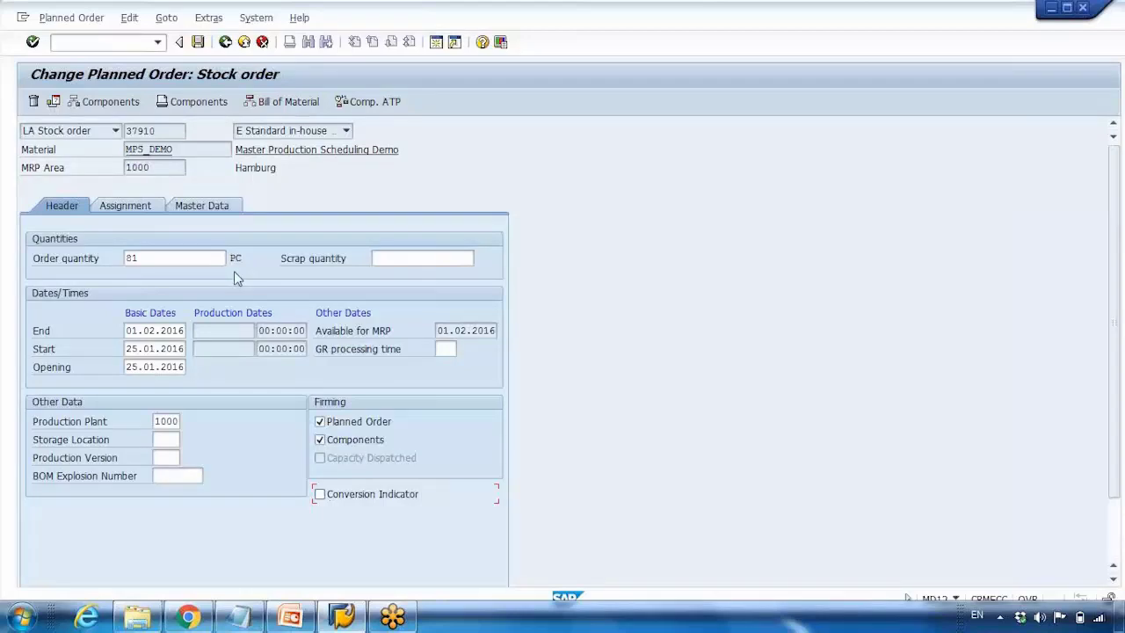
left_click(198, 42)
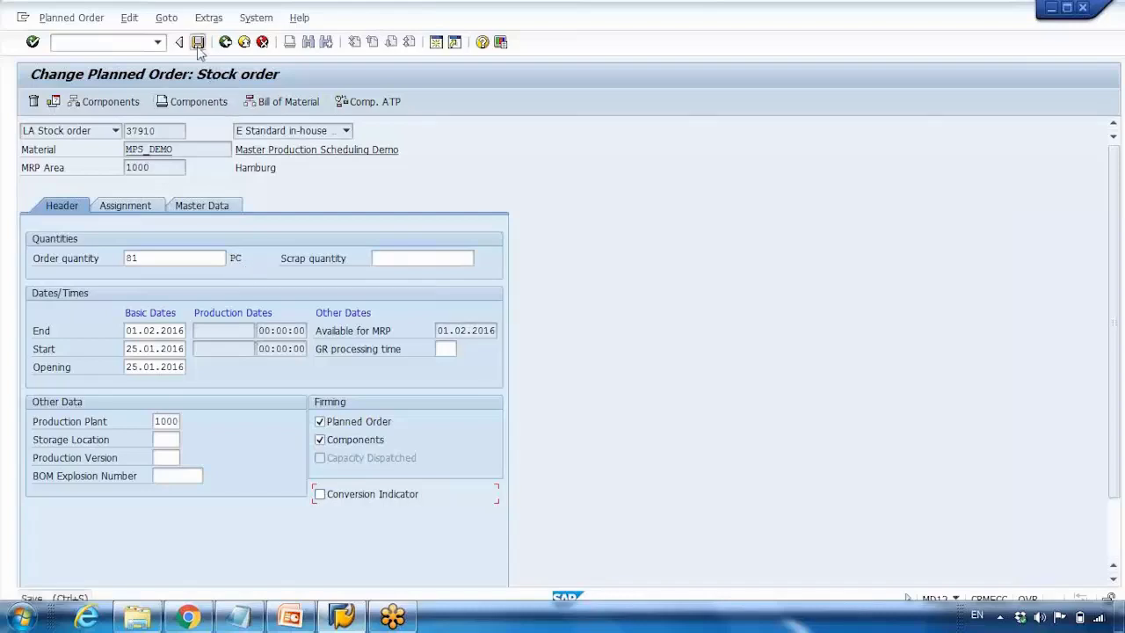
Step: Try converting order 37910 to a production order, read the CO041 error explanation, and go back to the list
double_click(126, 256)
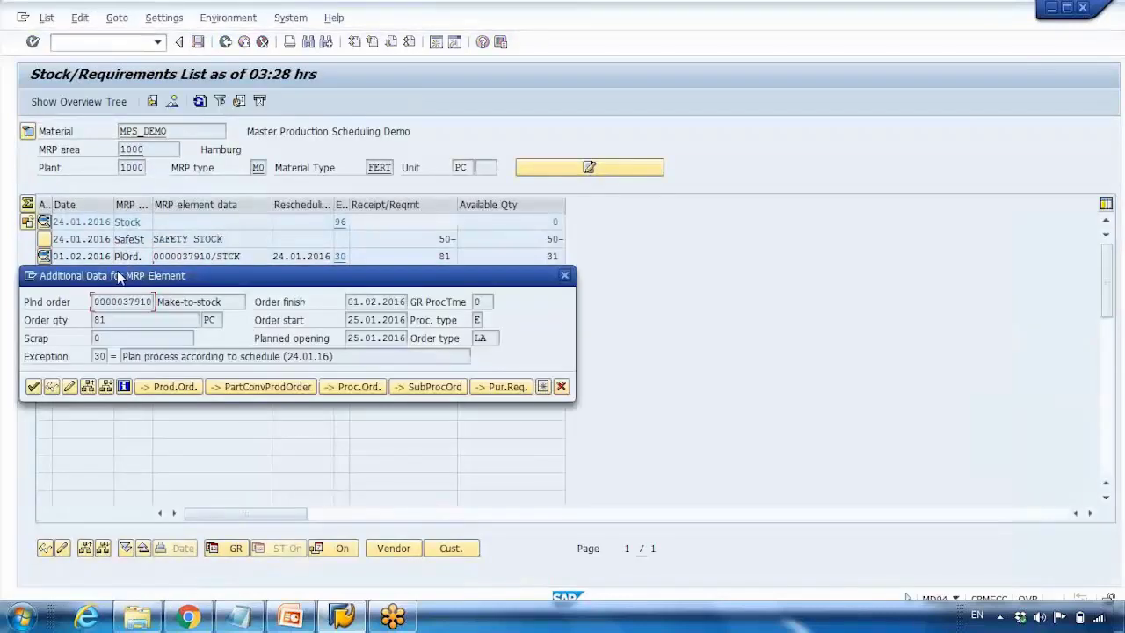
left_click(180, 387)
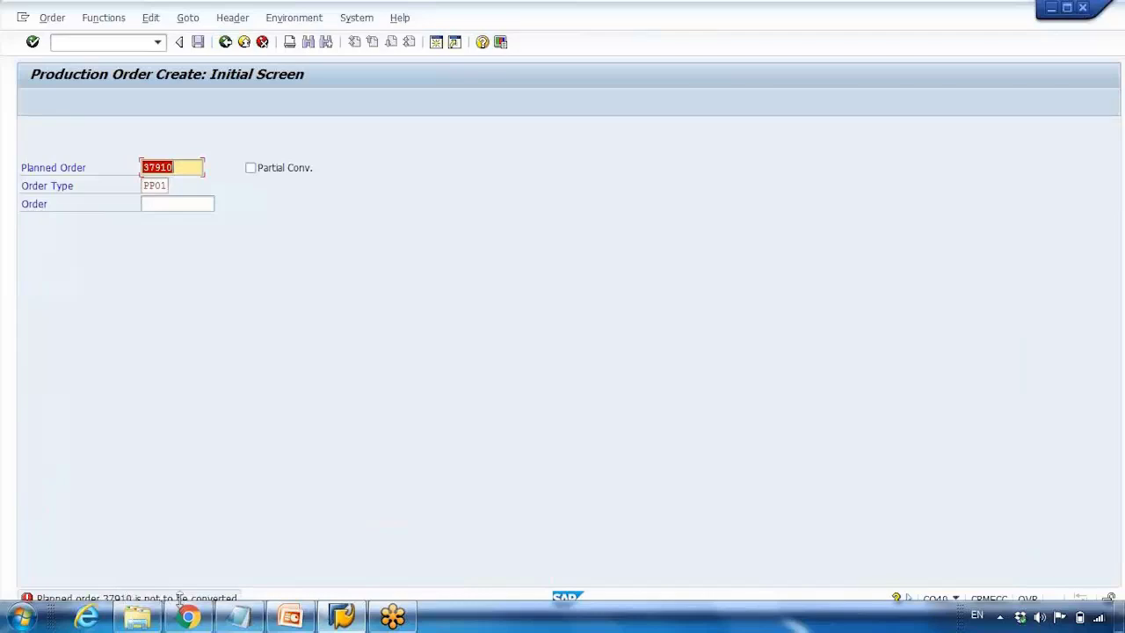
key("Return")
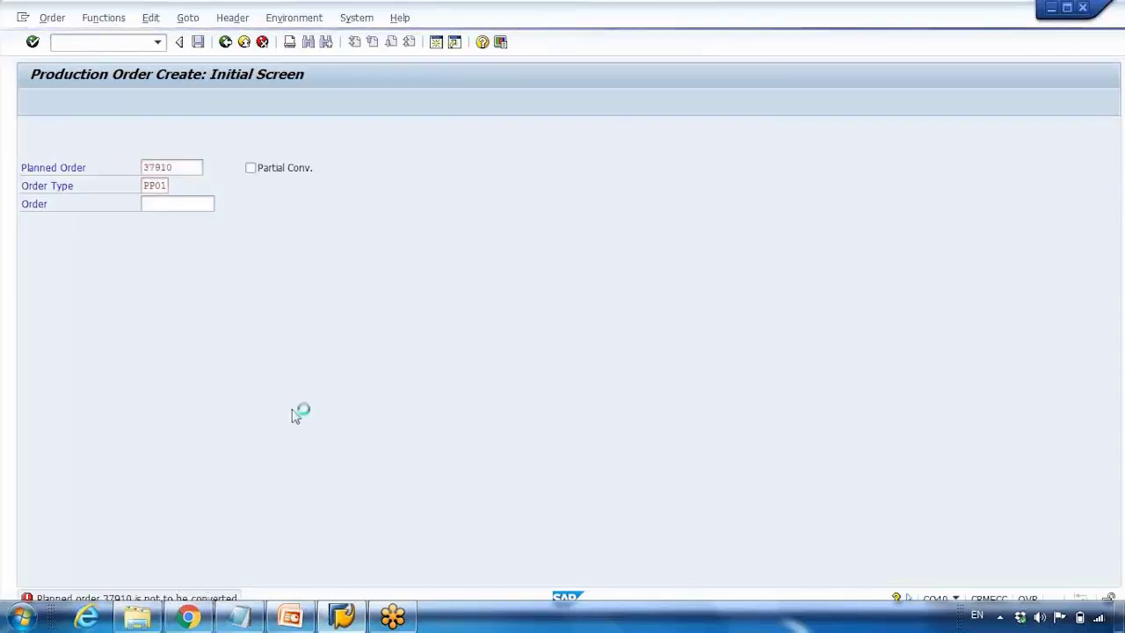
left_click_drag(619, 123, 866, 127)
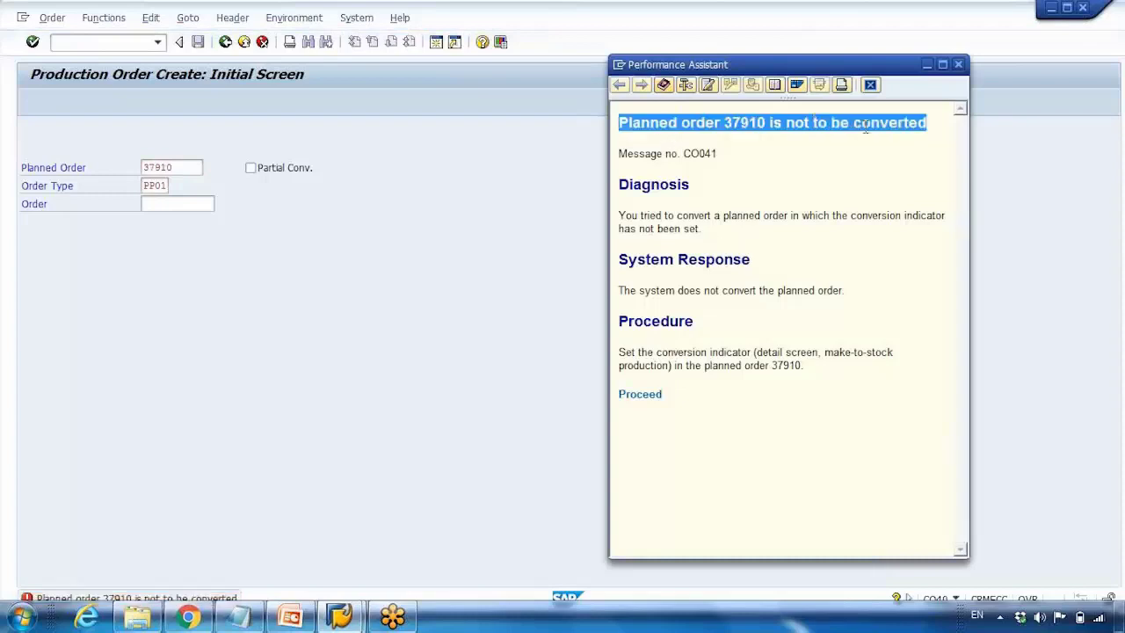
left_click(958, 64)
left_click(237, 46)
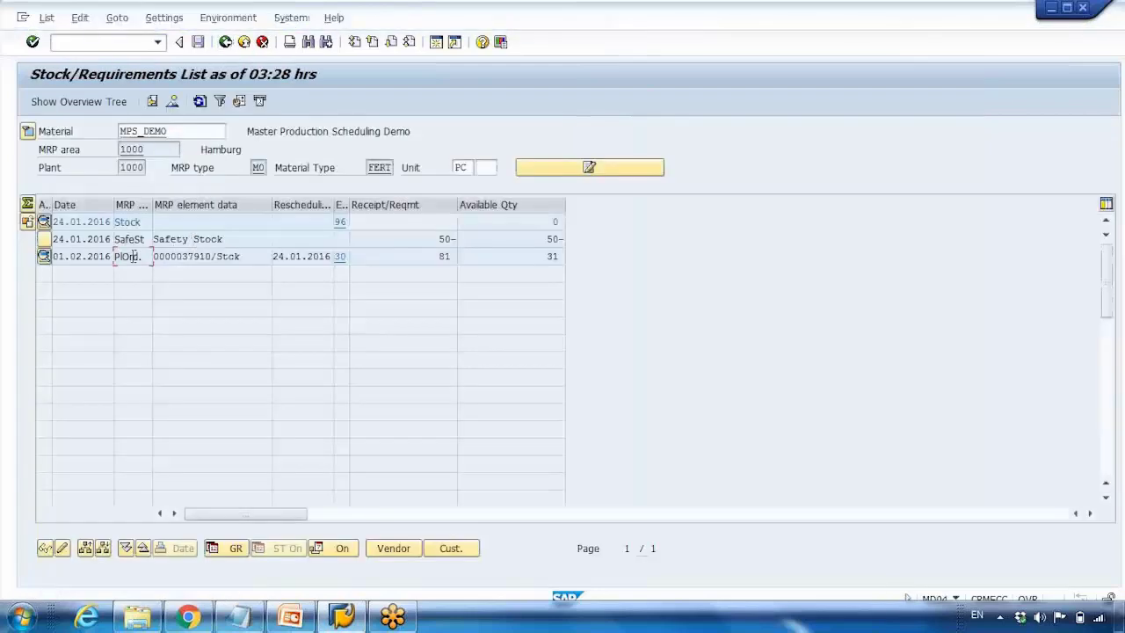
Step: Tick the Conversion Indicator again on planned order 37910 and save it
double_click(130, 256)
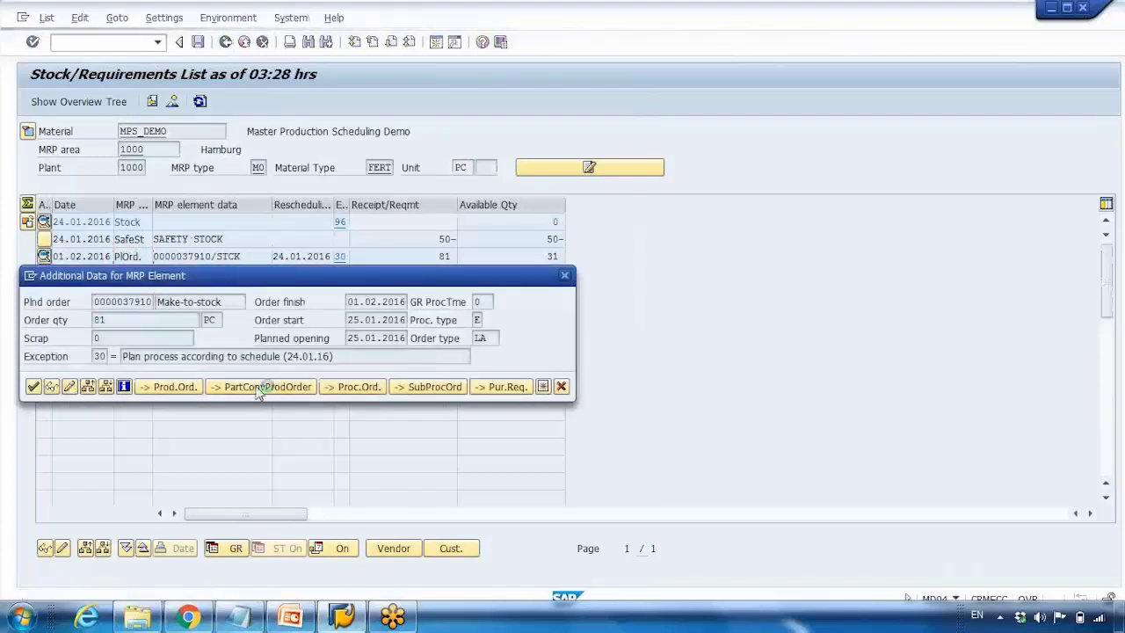
left_click(257, 389)
left_click(320, 494)
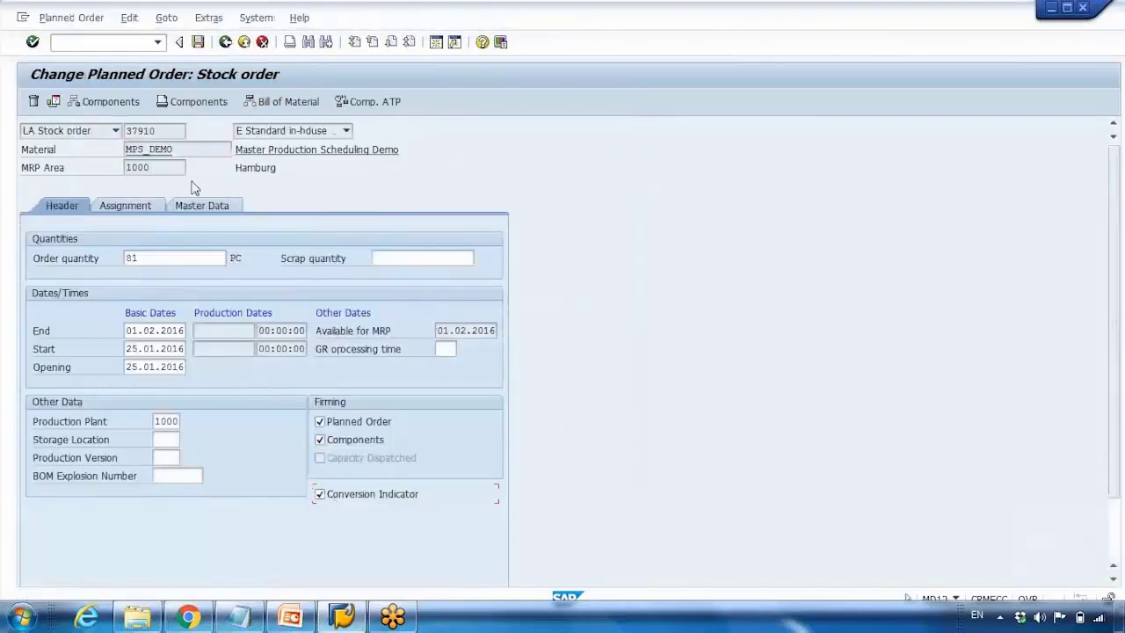
left_click(321, 495)
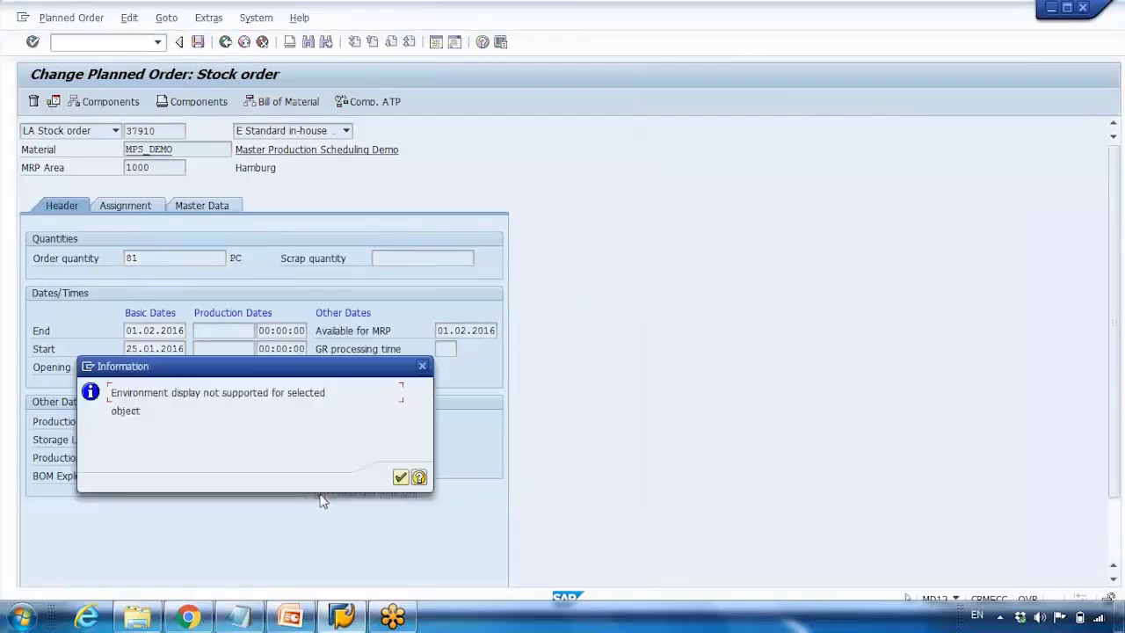
left_click(400, 475)
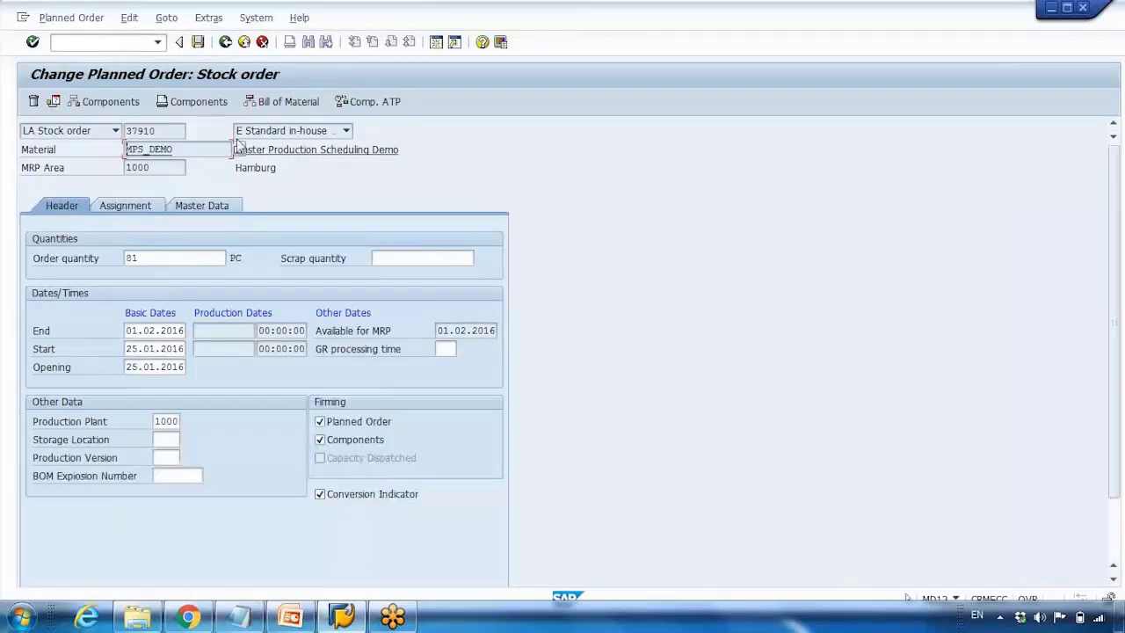
left_click(198, 41)
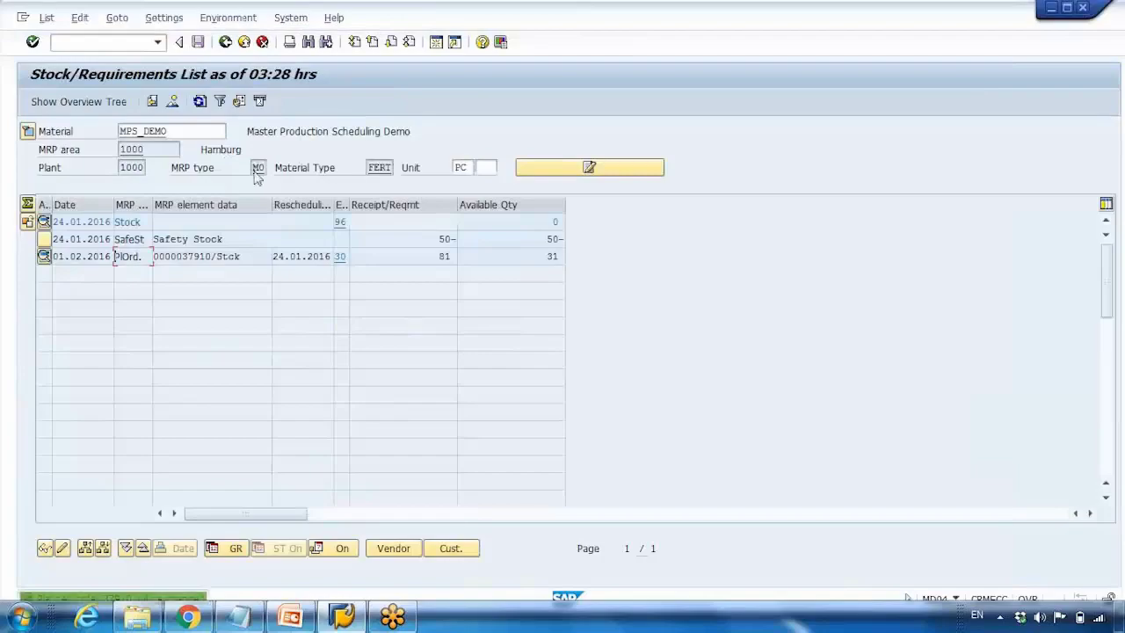
Step: Run the firming slide show and advance to the bullet: manual changes set the firmed indicator
left_click(290, 617)
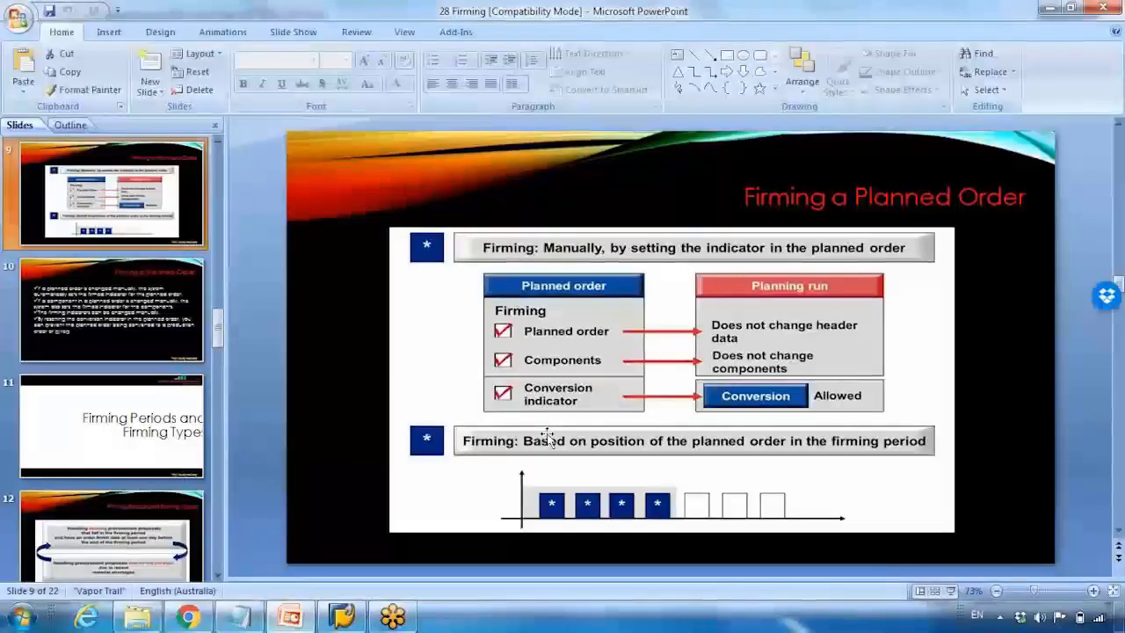
left_click(951, 590)
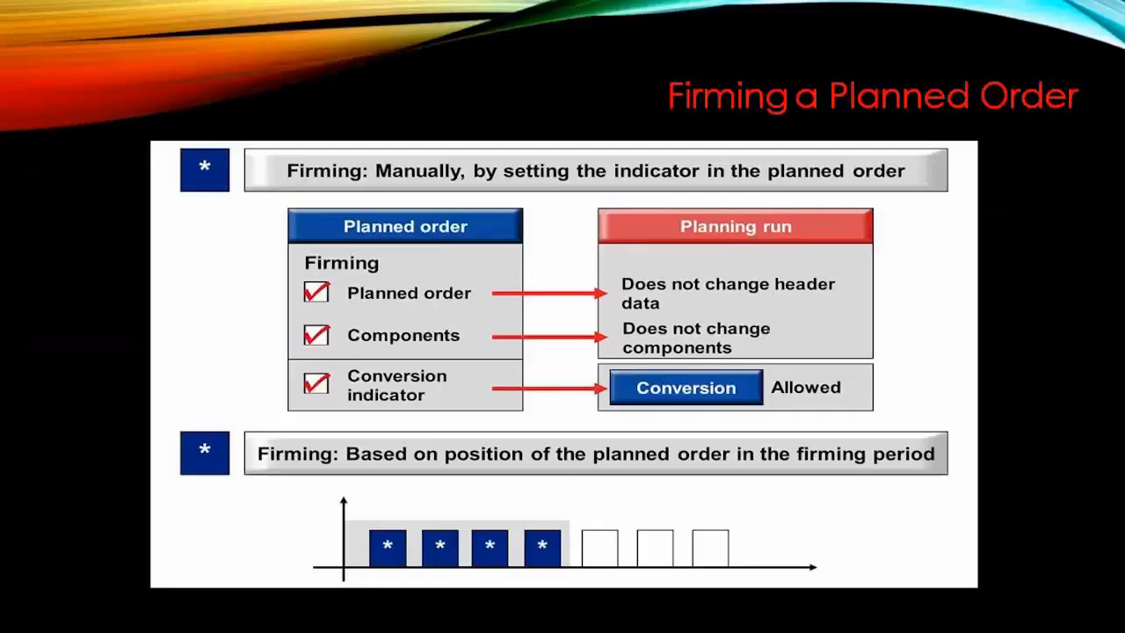
key("Right")
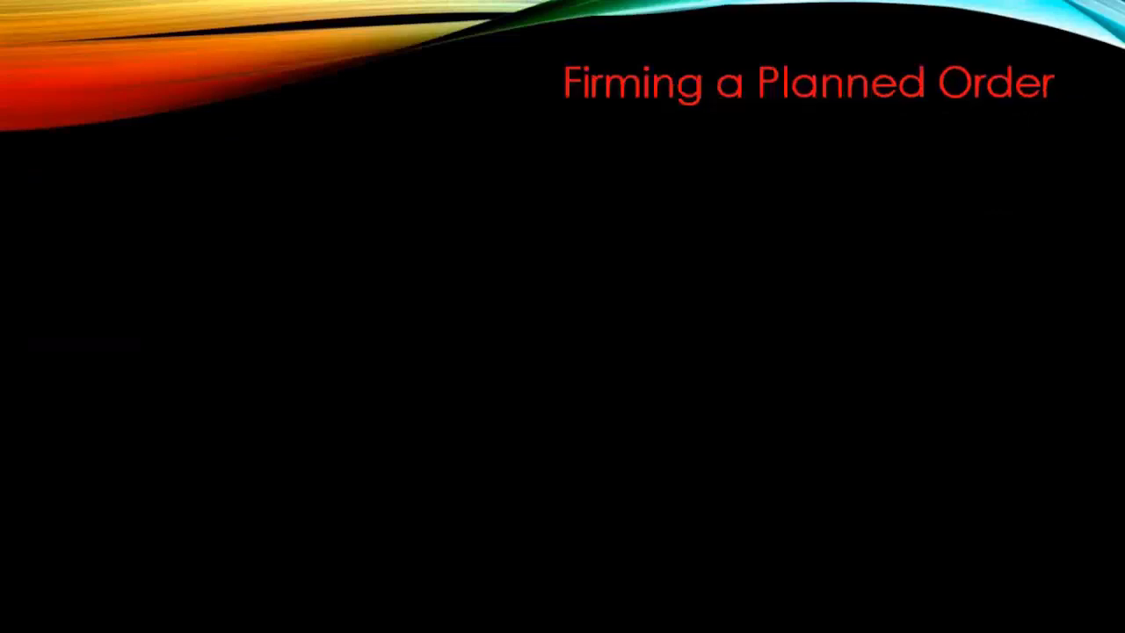
key("Right")
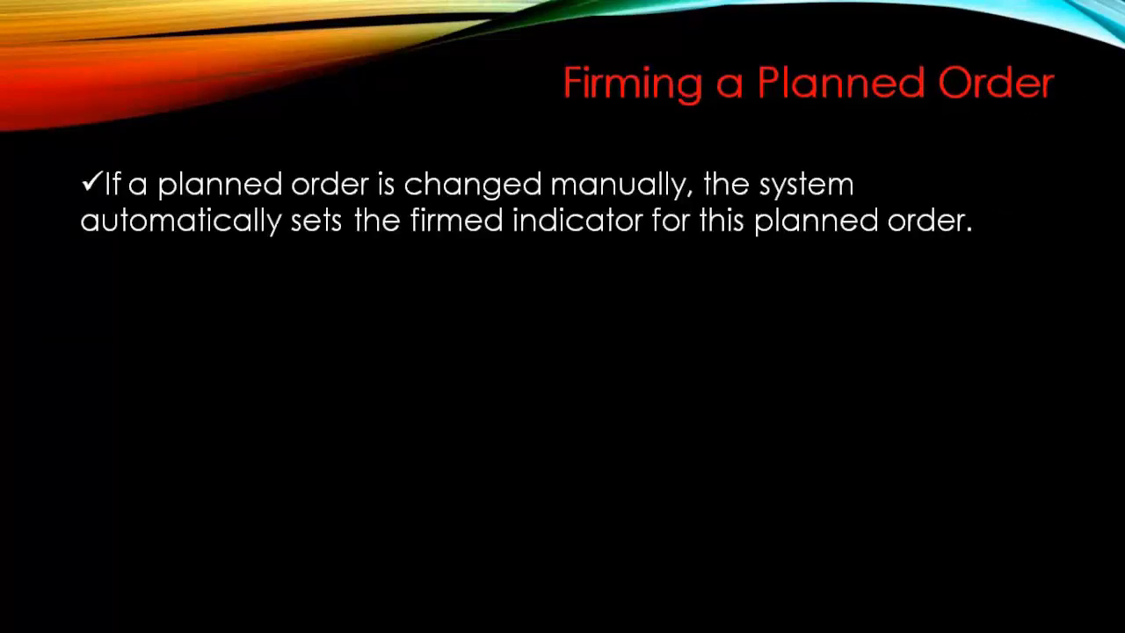